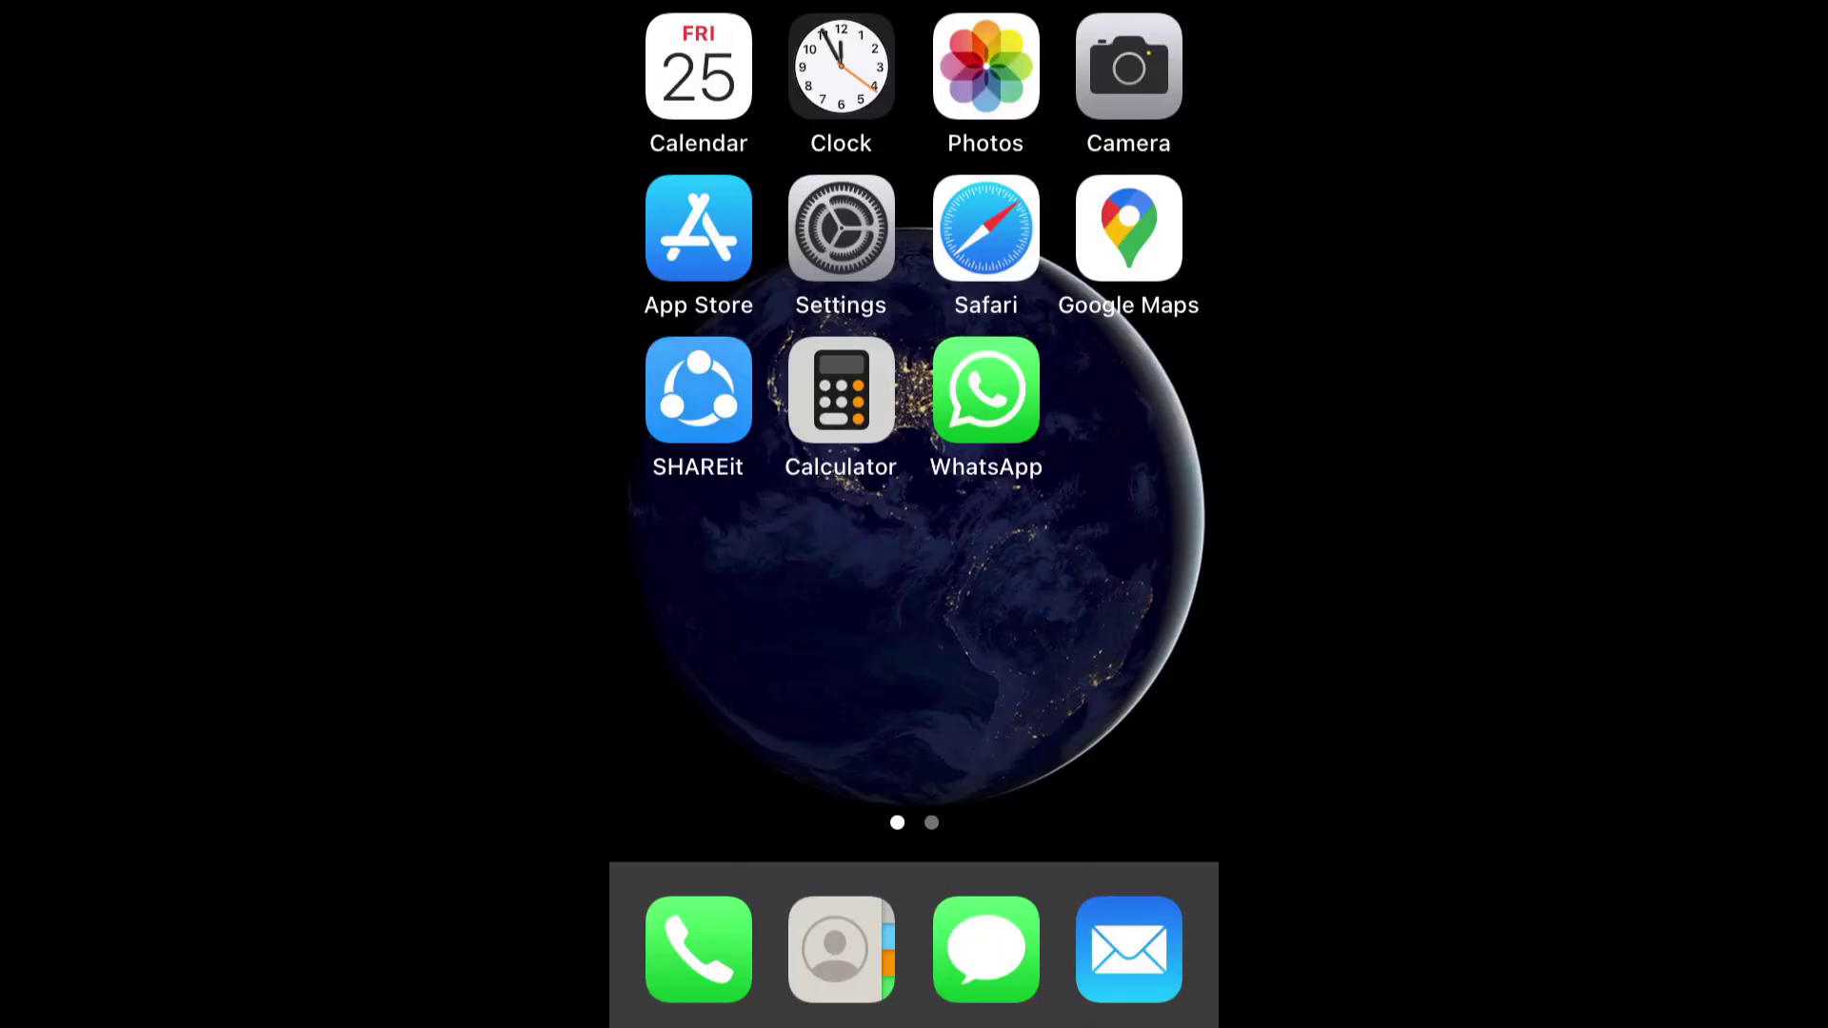
Step: Open Settings > General > Software Update to find iOS 14.0.1 (137.4 MB) available
click(841, 229)
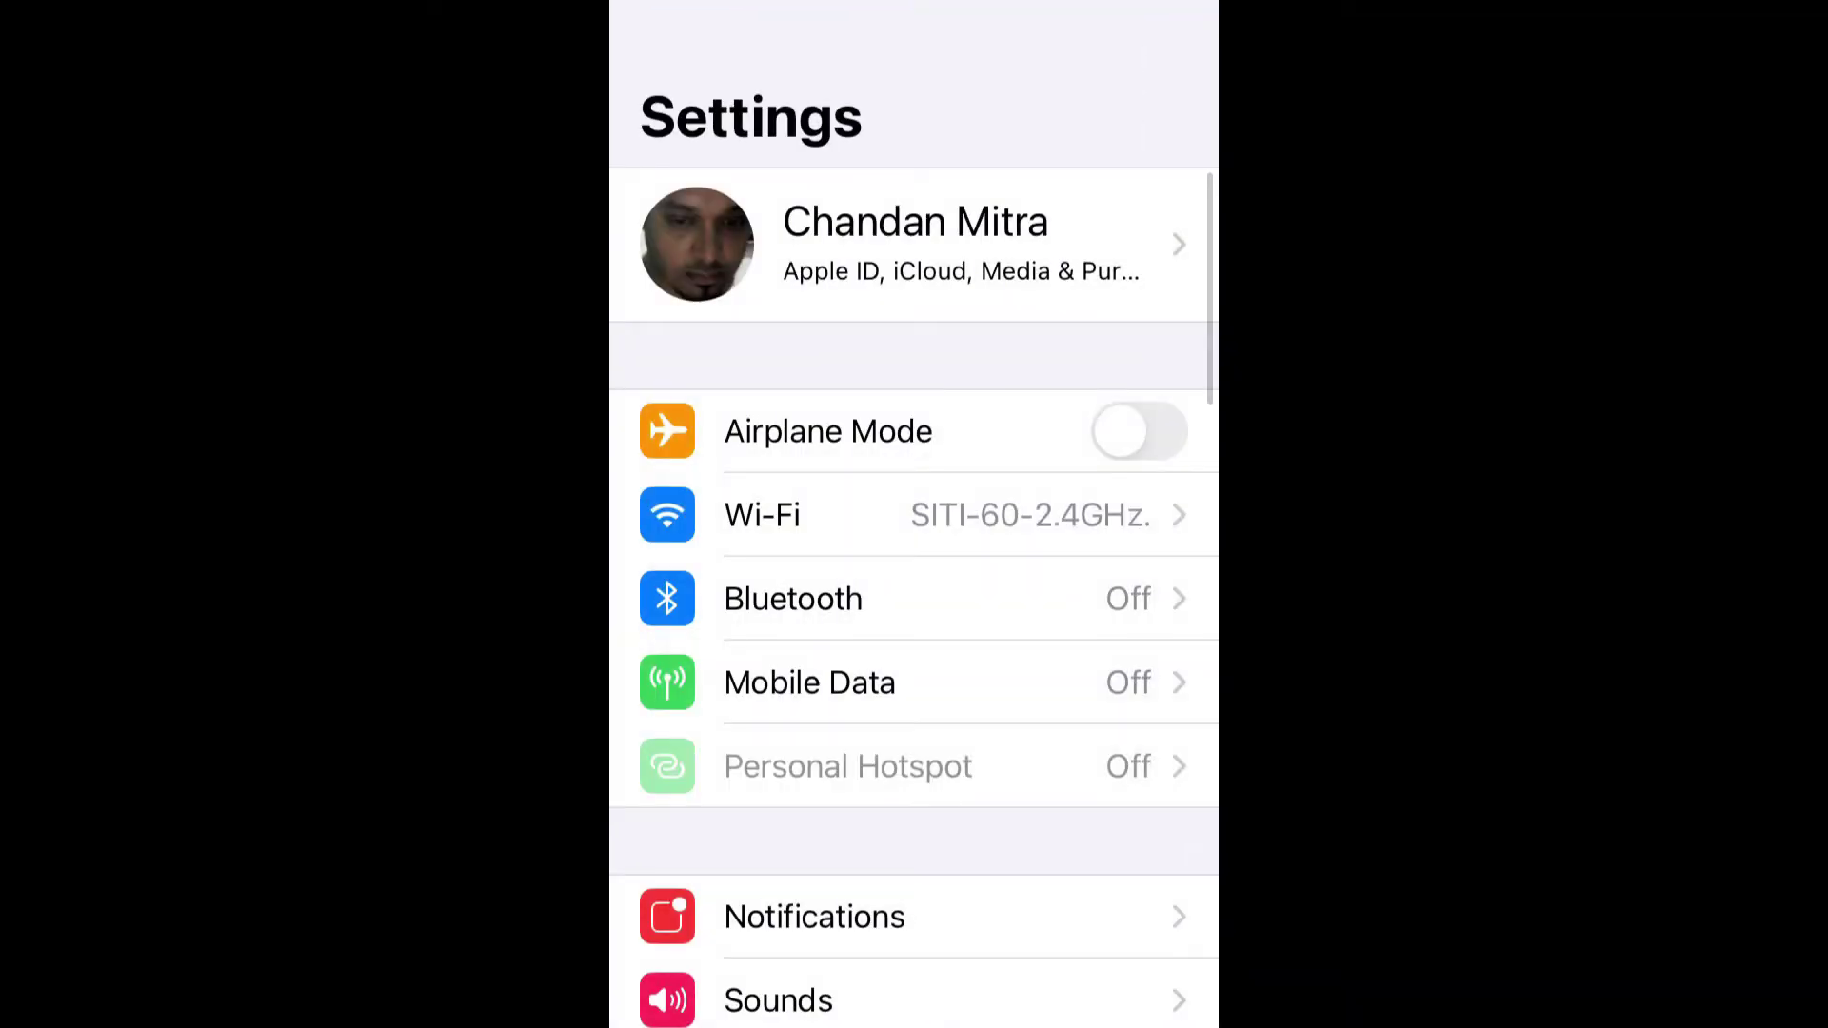
scroll(914, 572, down, 5)
click(914, 816)
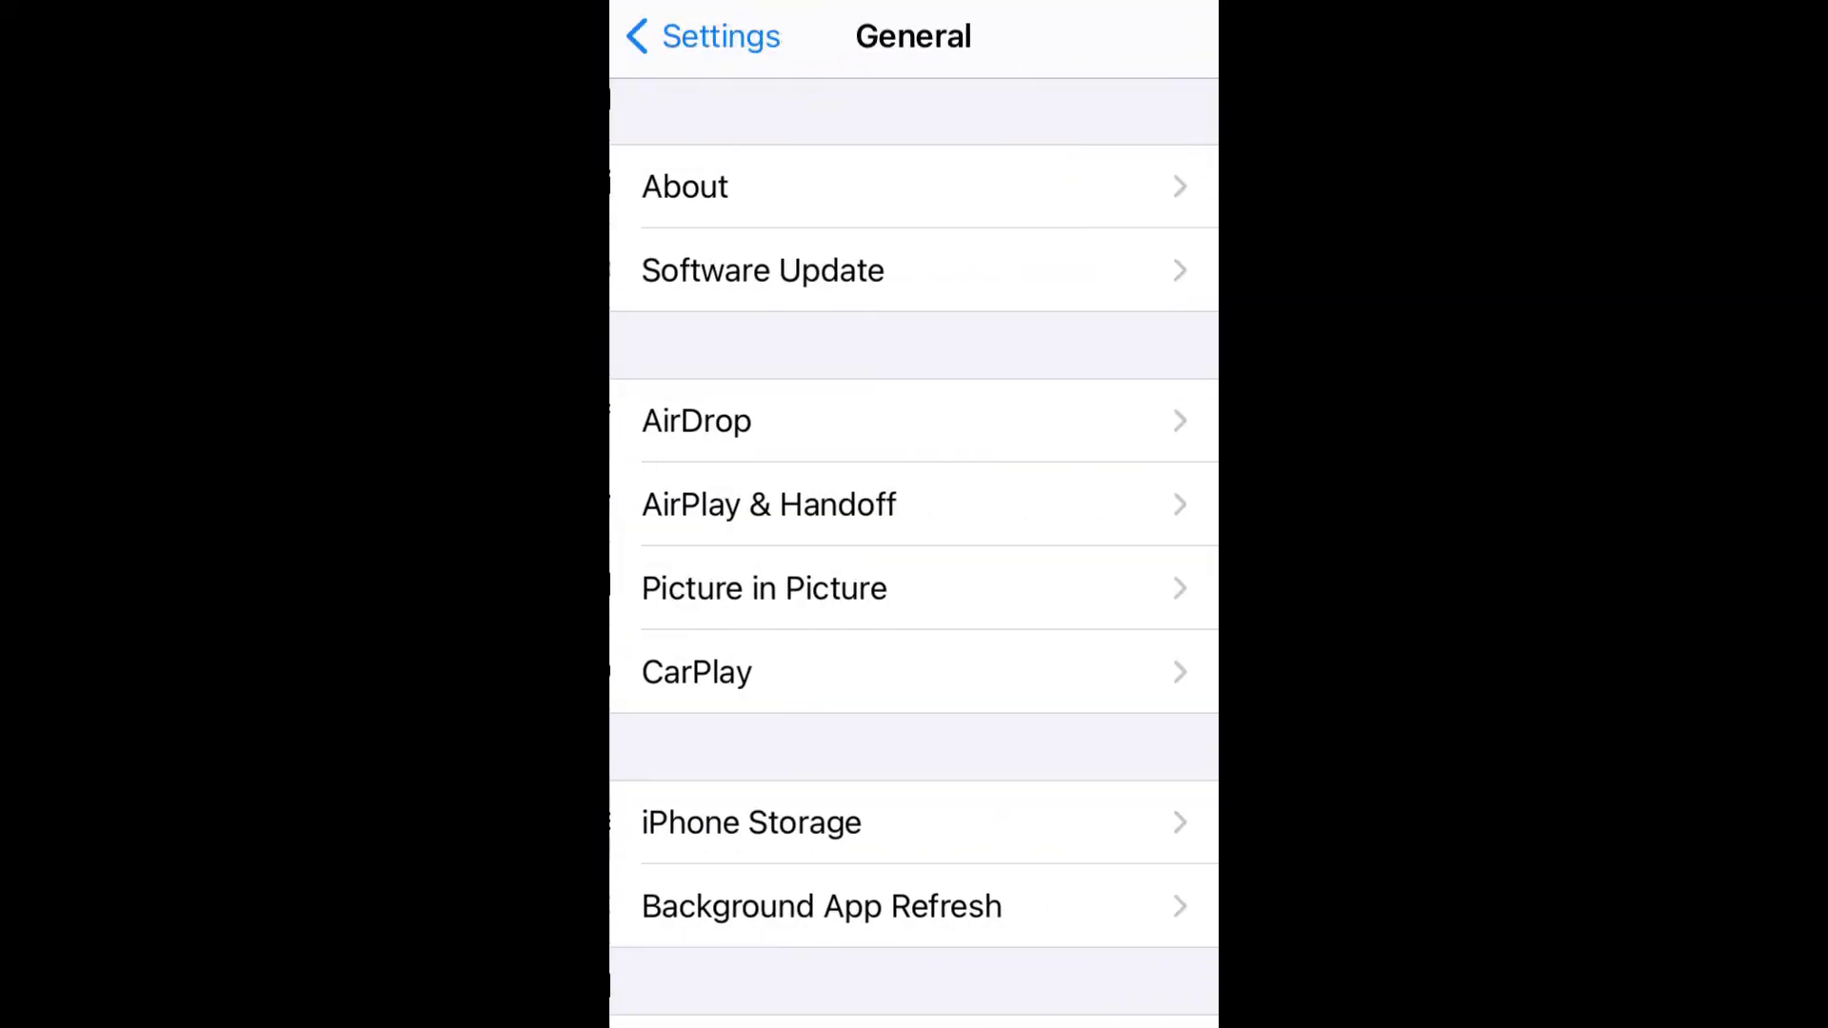
click(764, 270)
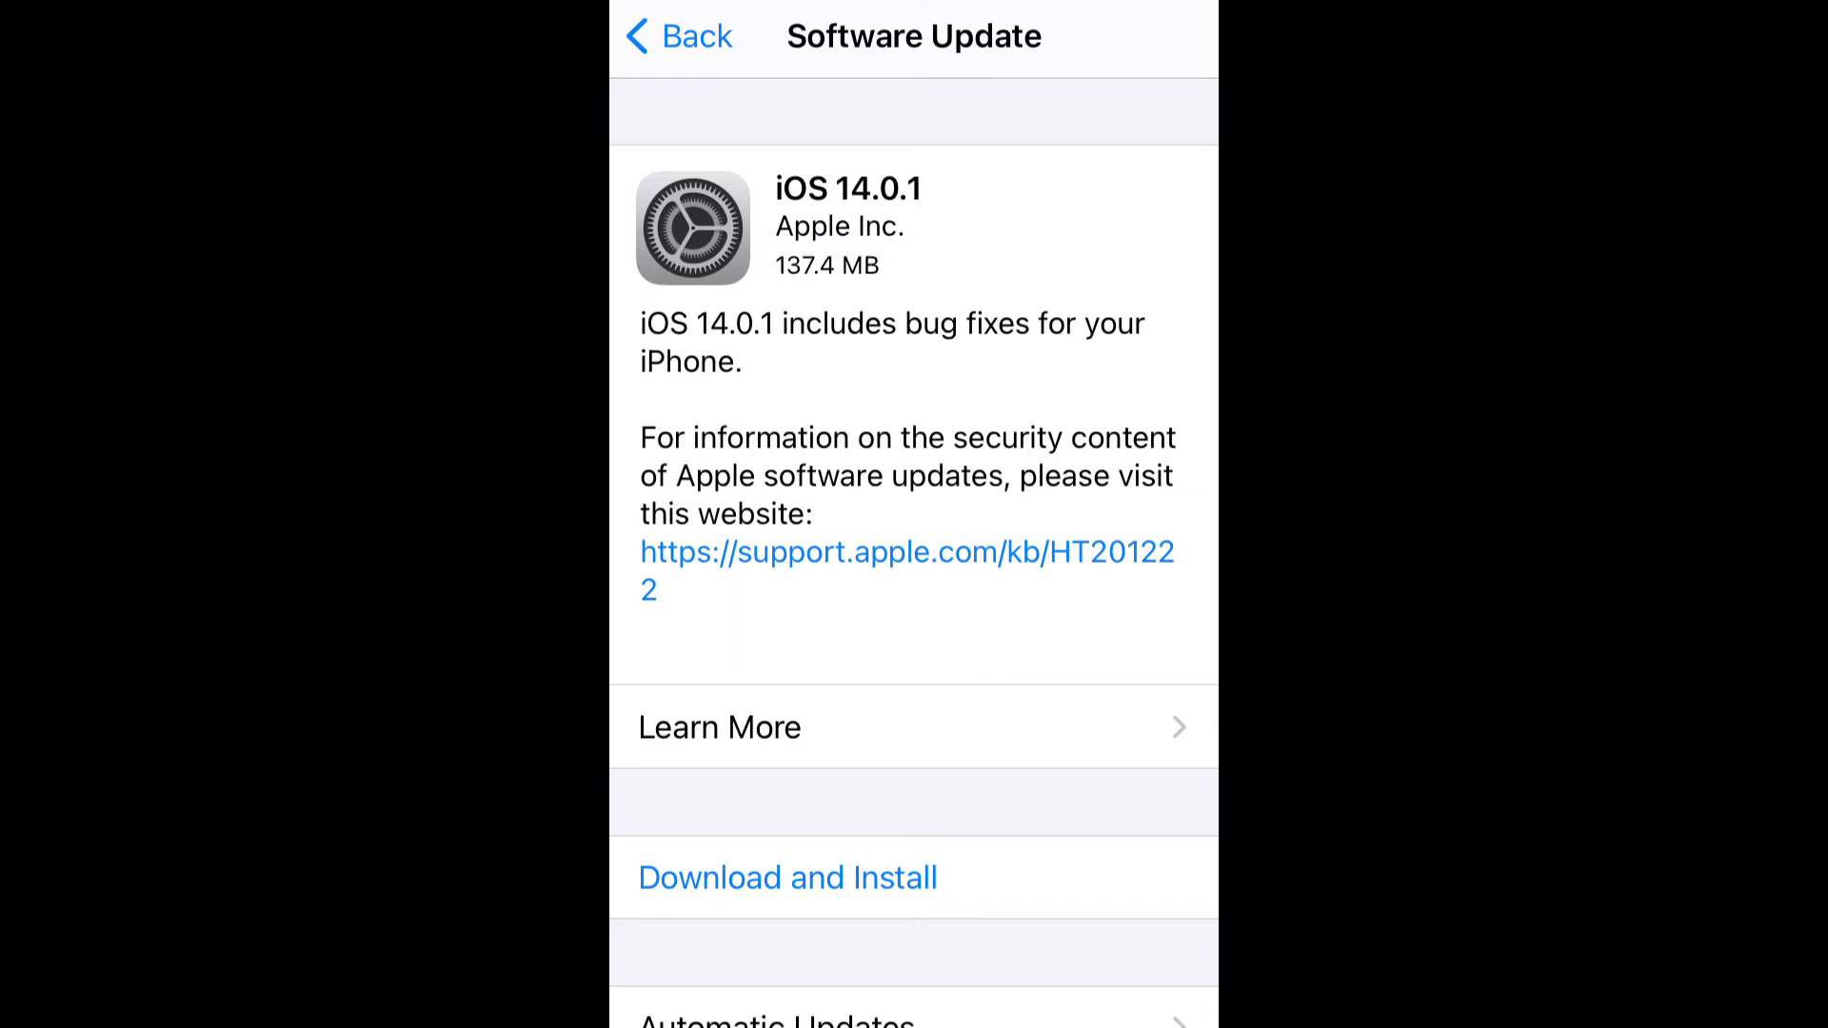
Step: Open the full iOS 14.0.1 release notes via Learn More
click(720, 727)
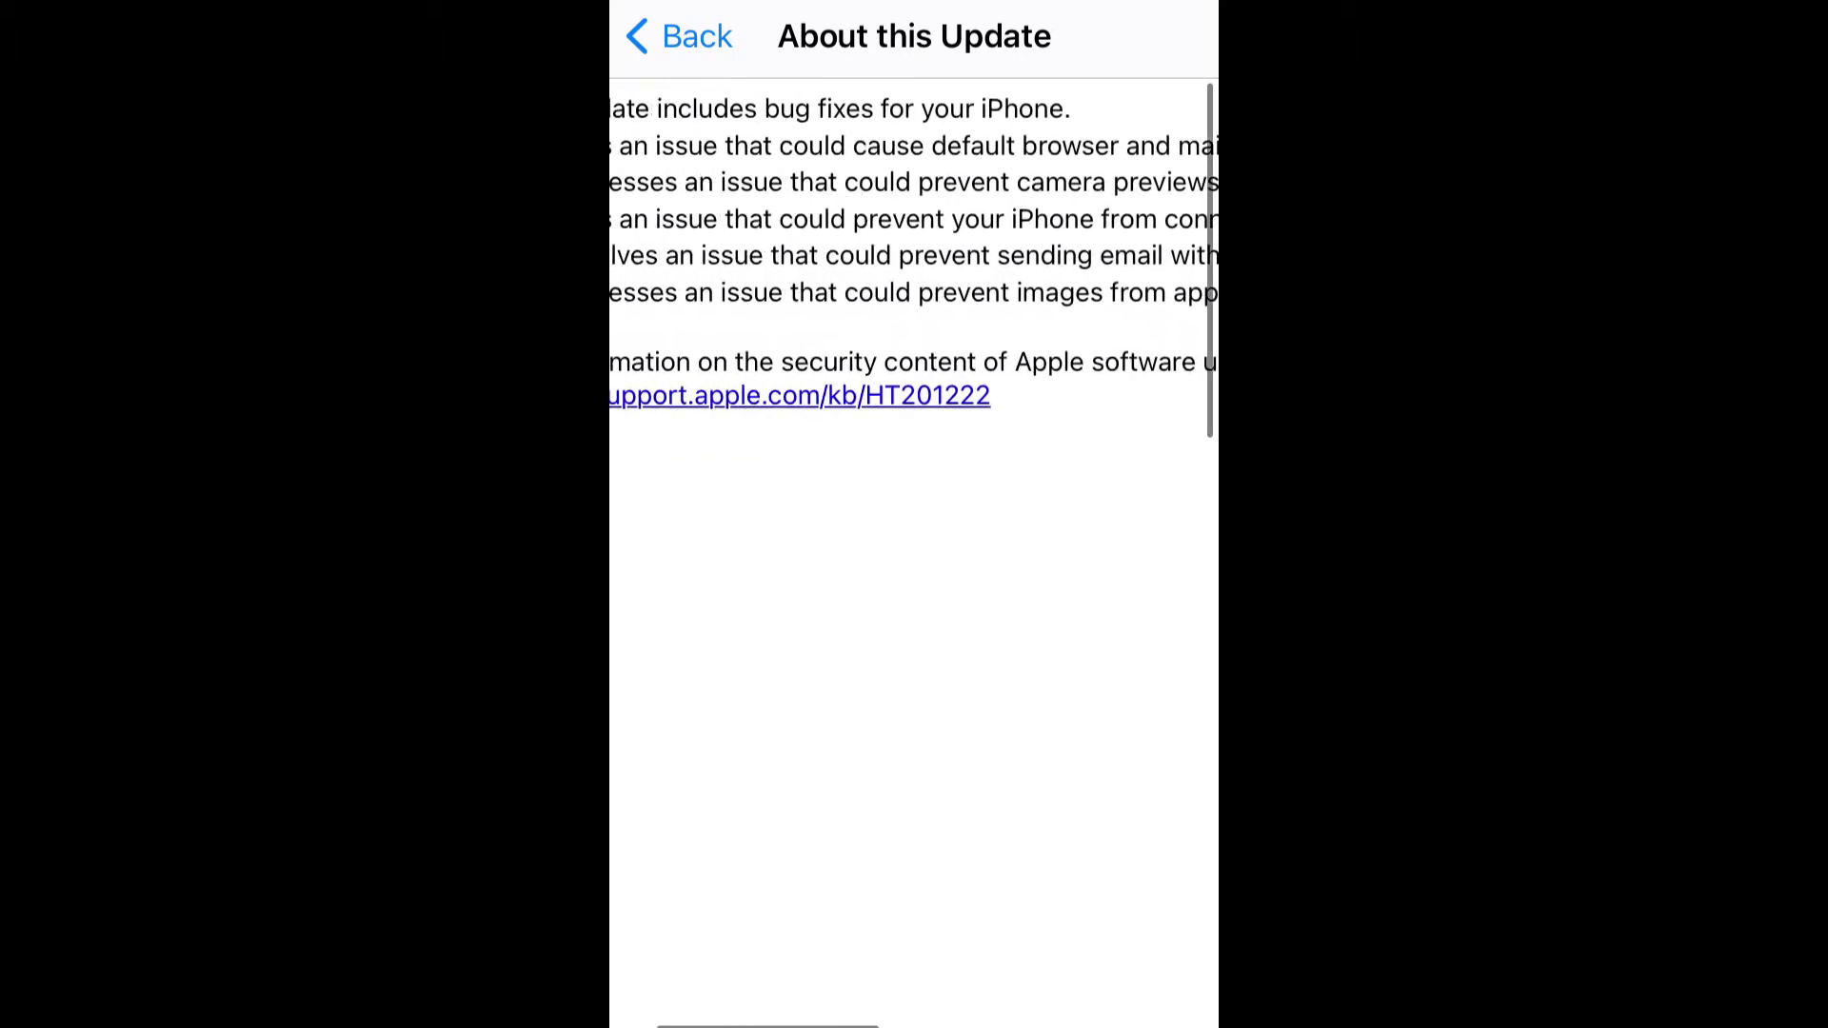
scroll(915, 254, left, 3)
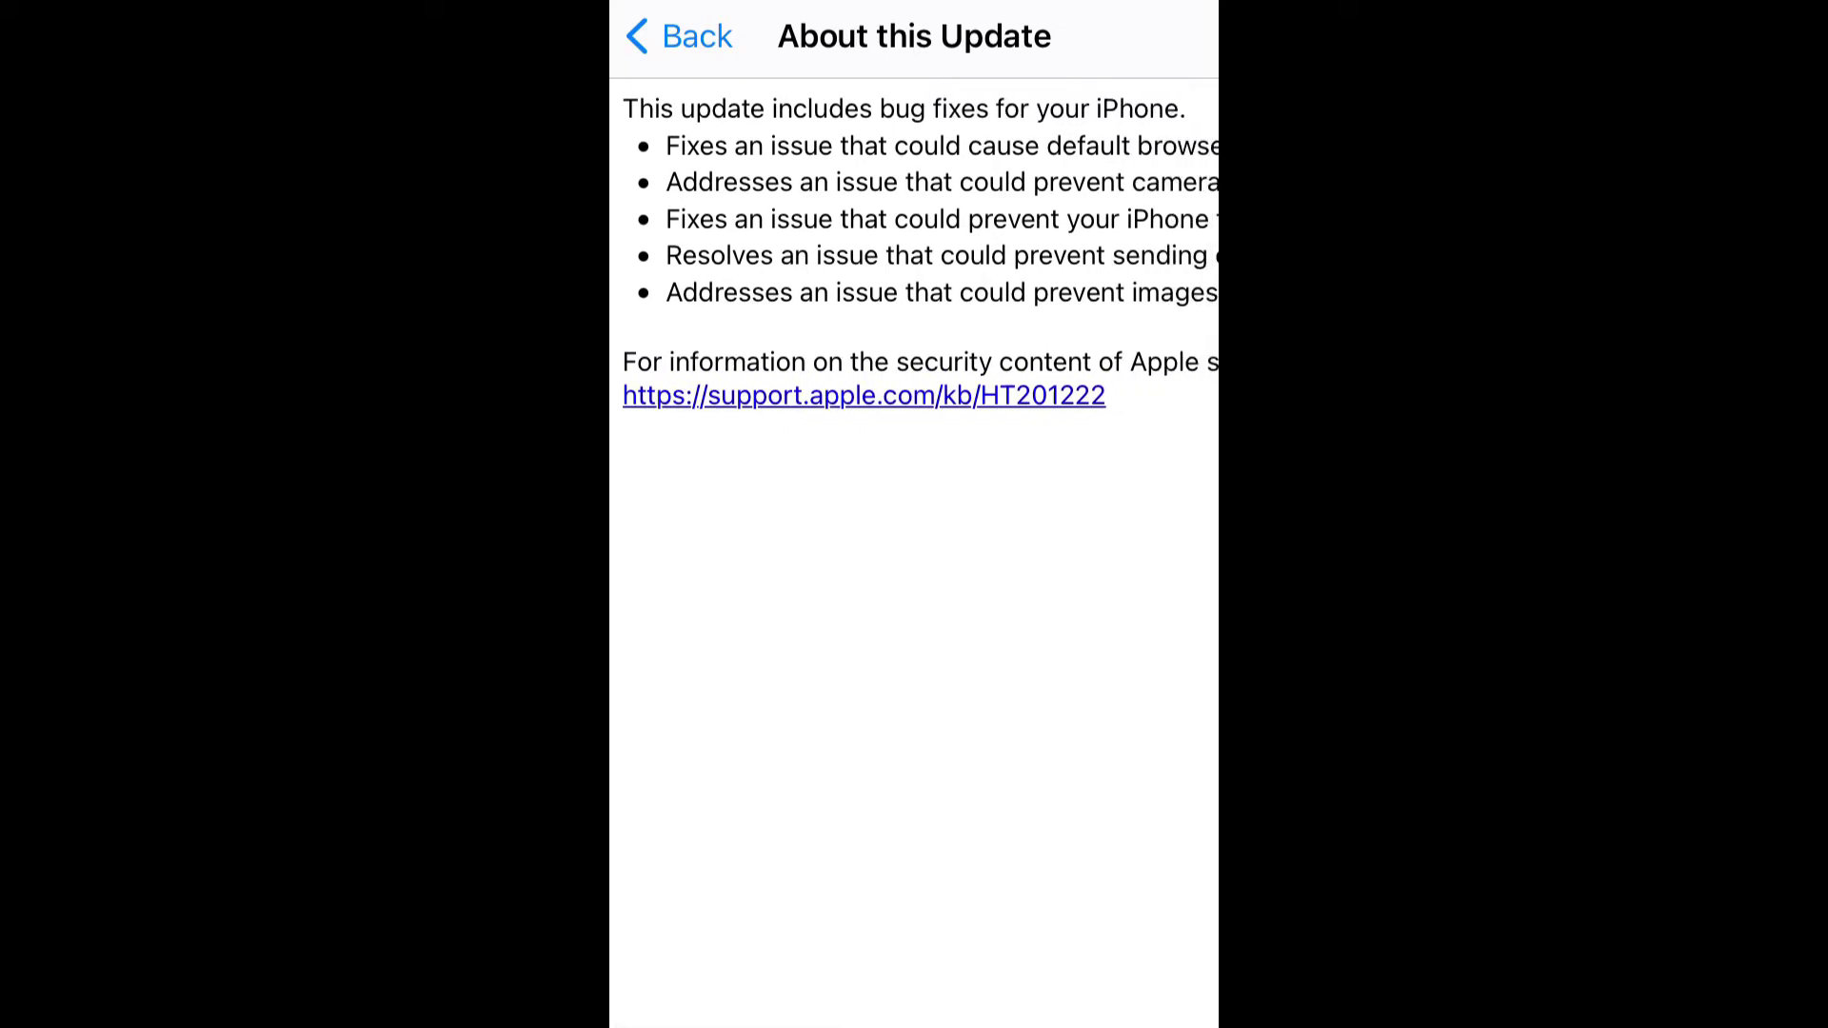
scroll(915, 255, right, 4)
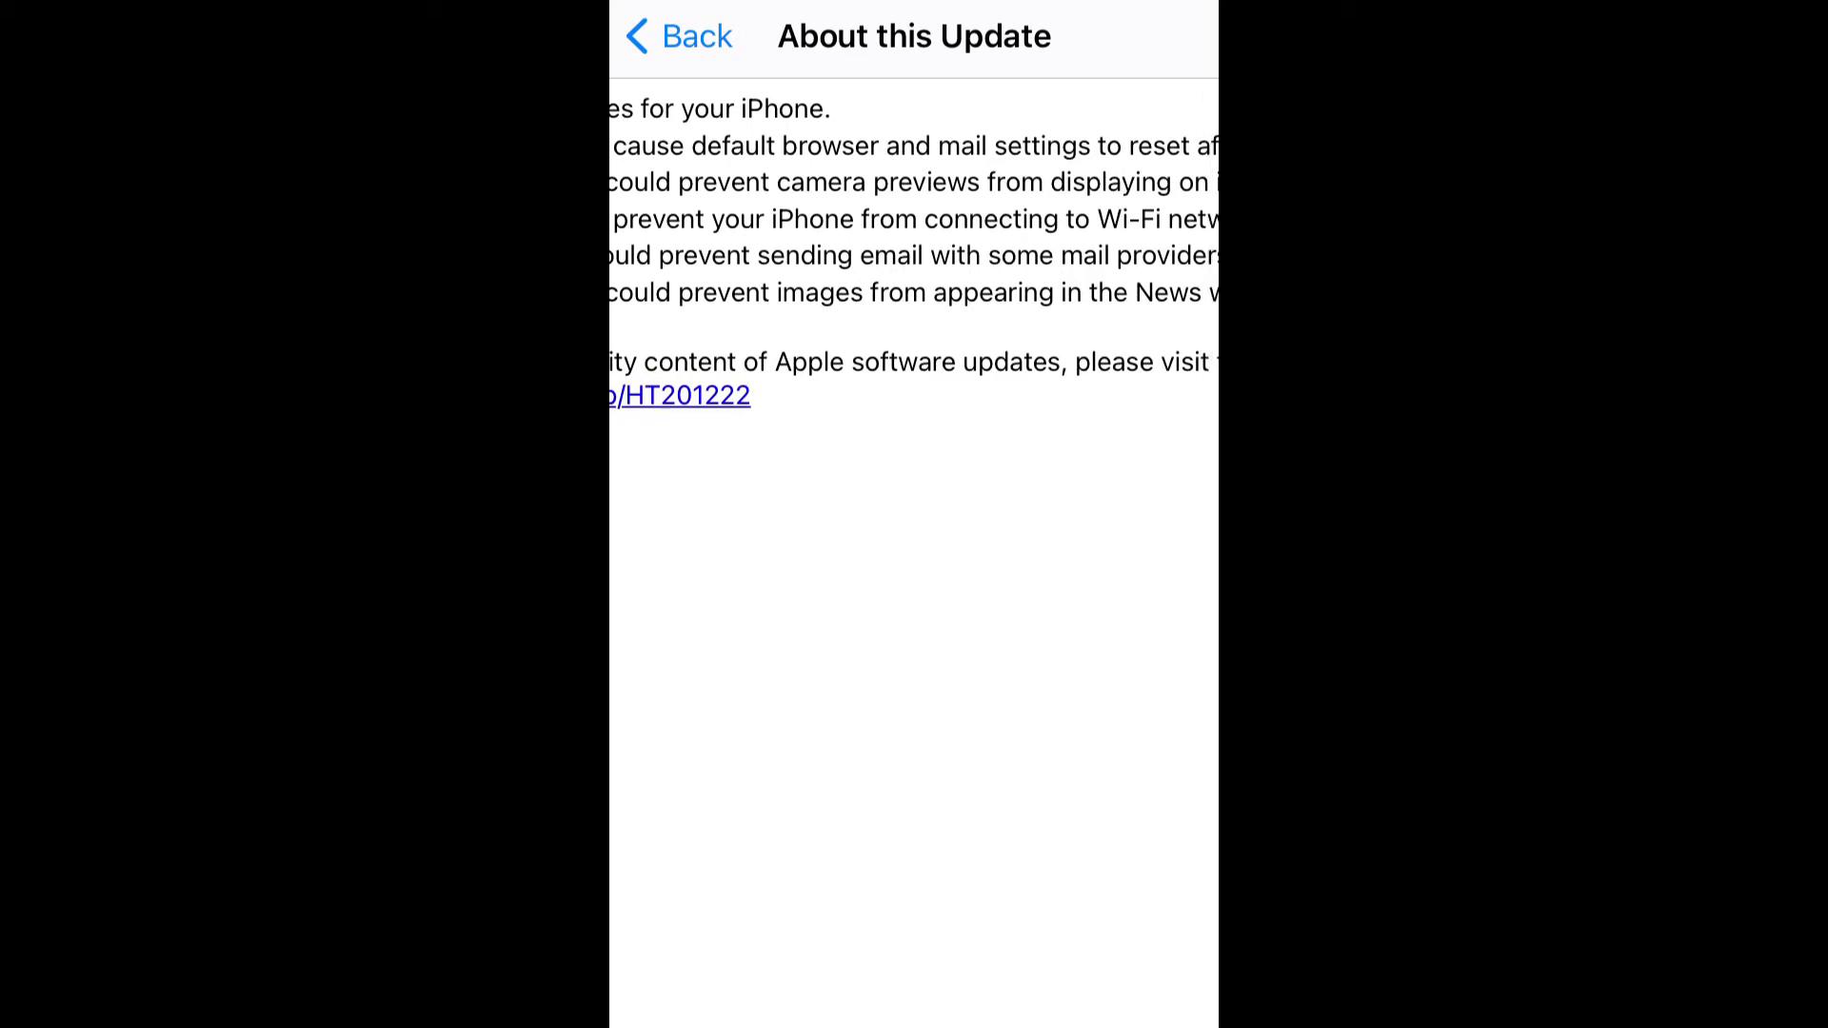
scroll(915, 255, right, 3)
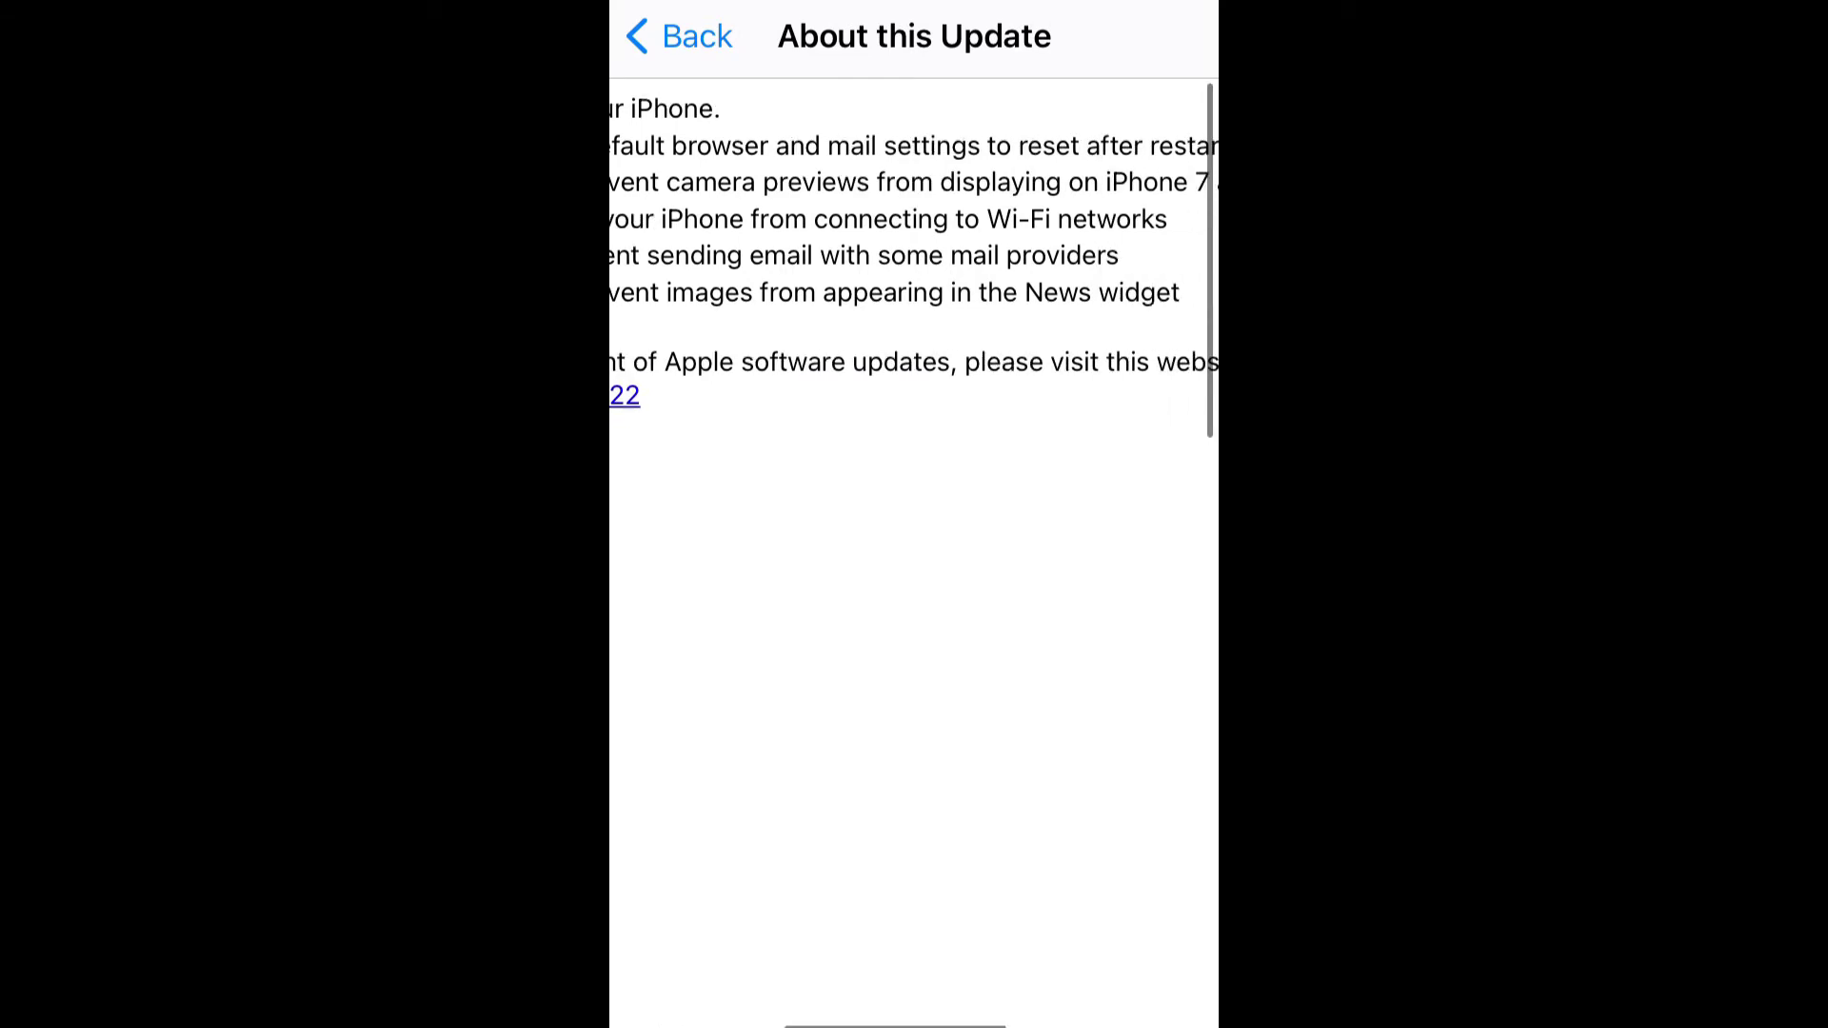
scroll(914, 255, left, 5)
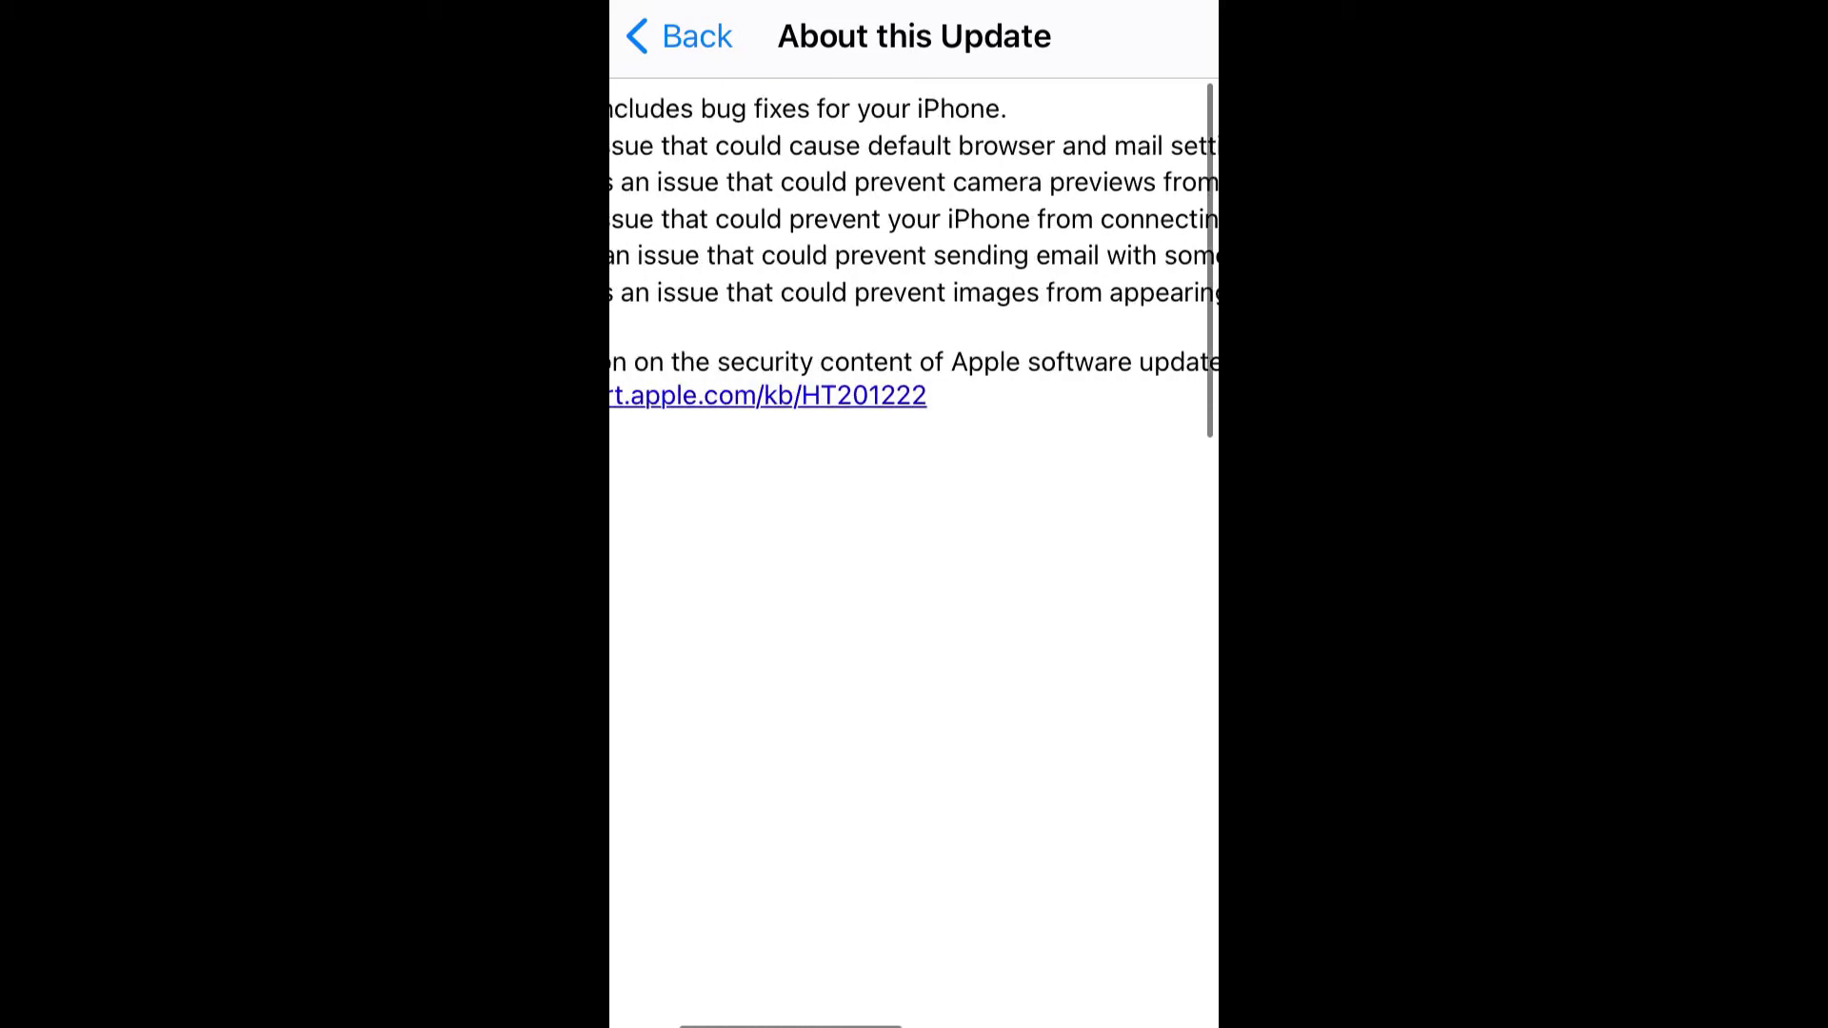
scroll(914, 254, right, 2)
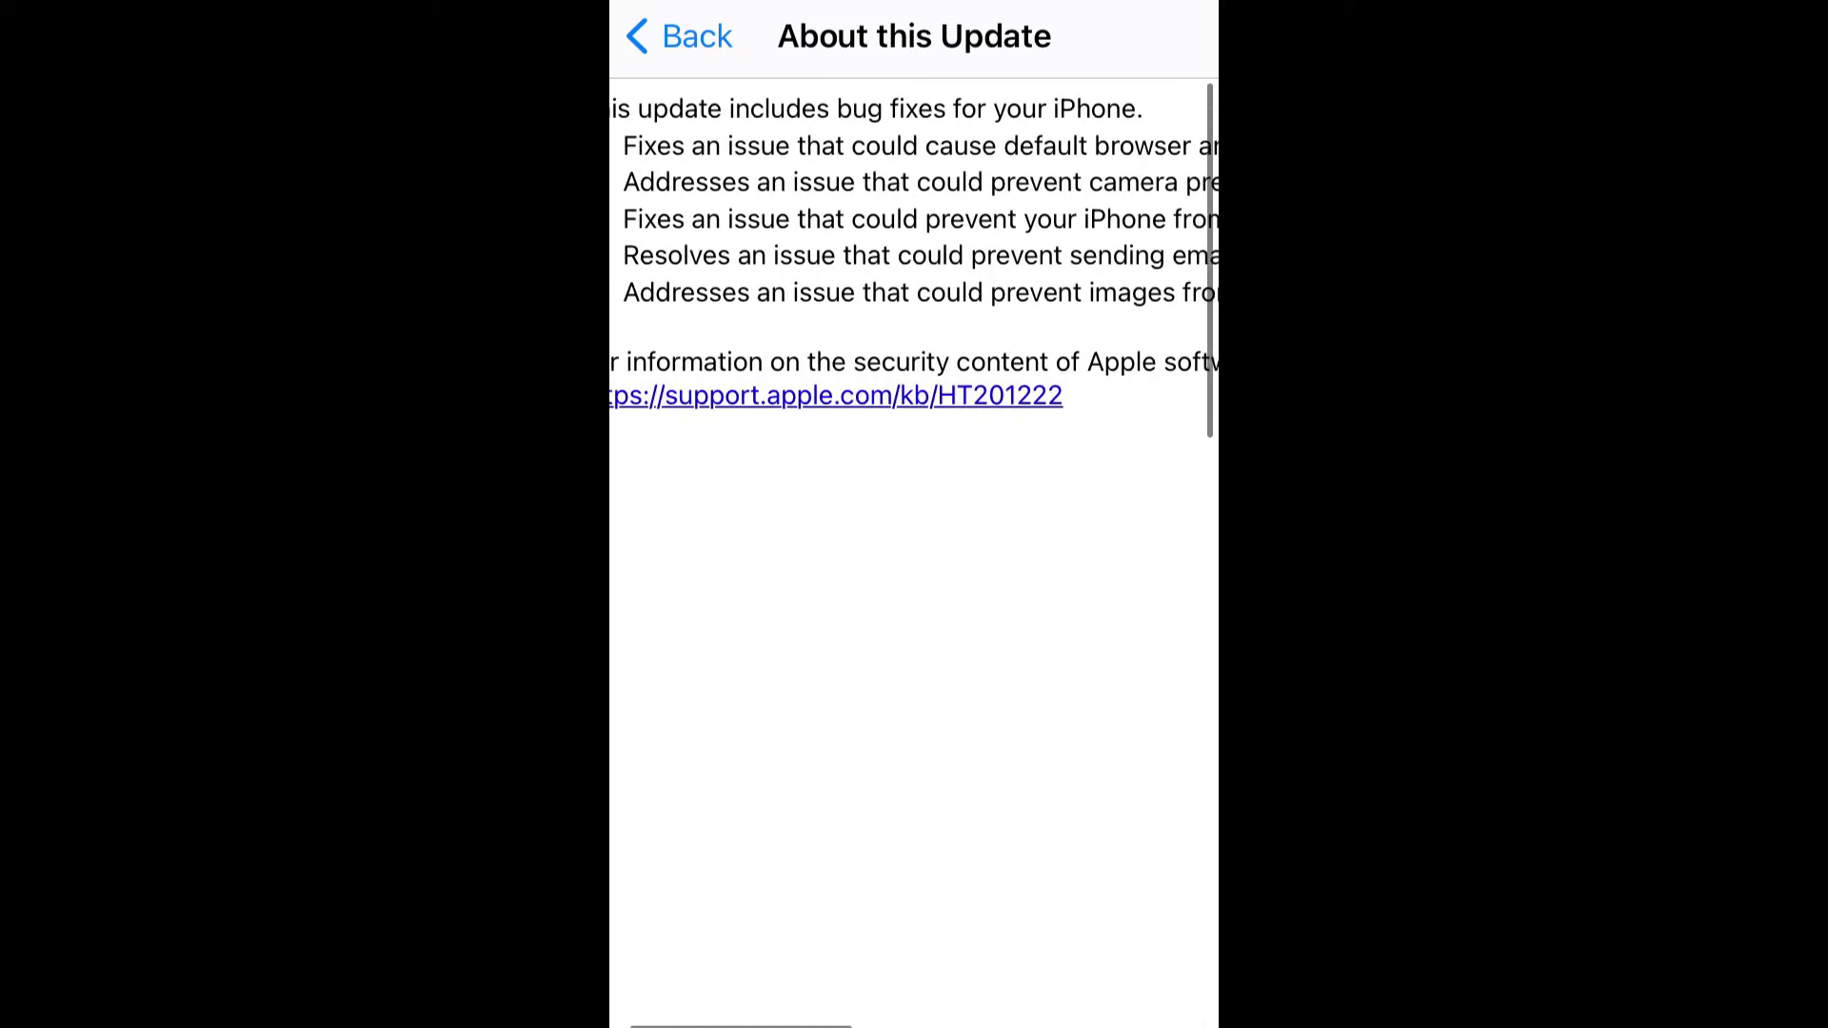
scroll(914, 254, right, 2)
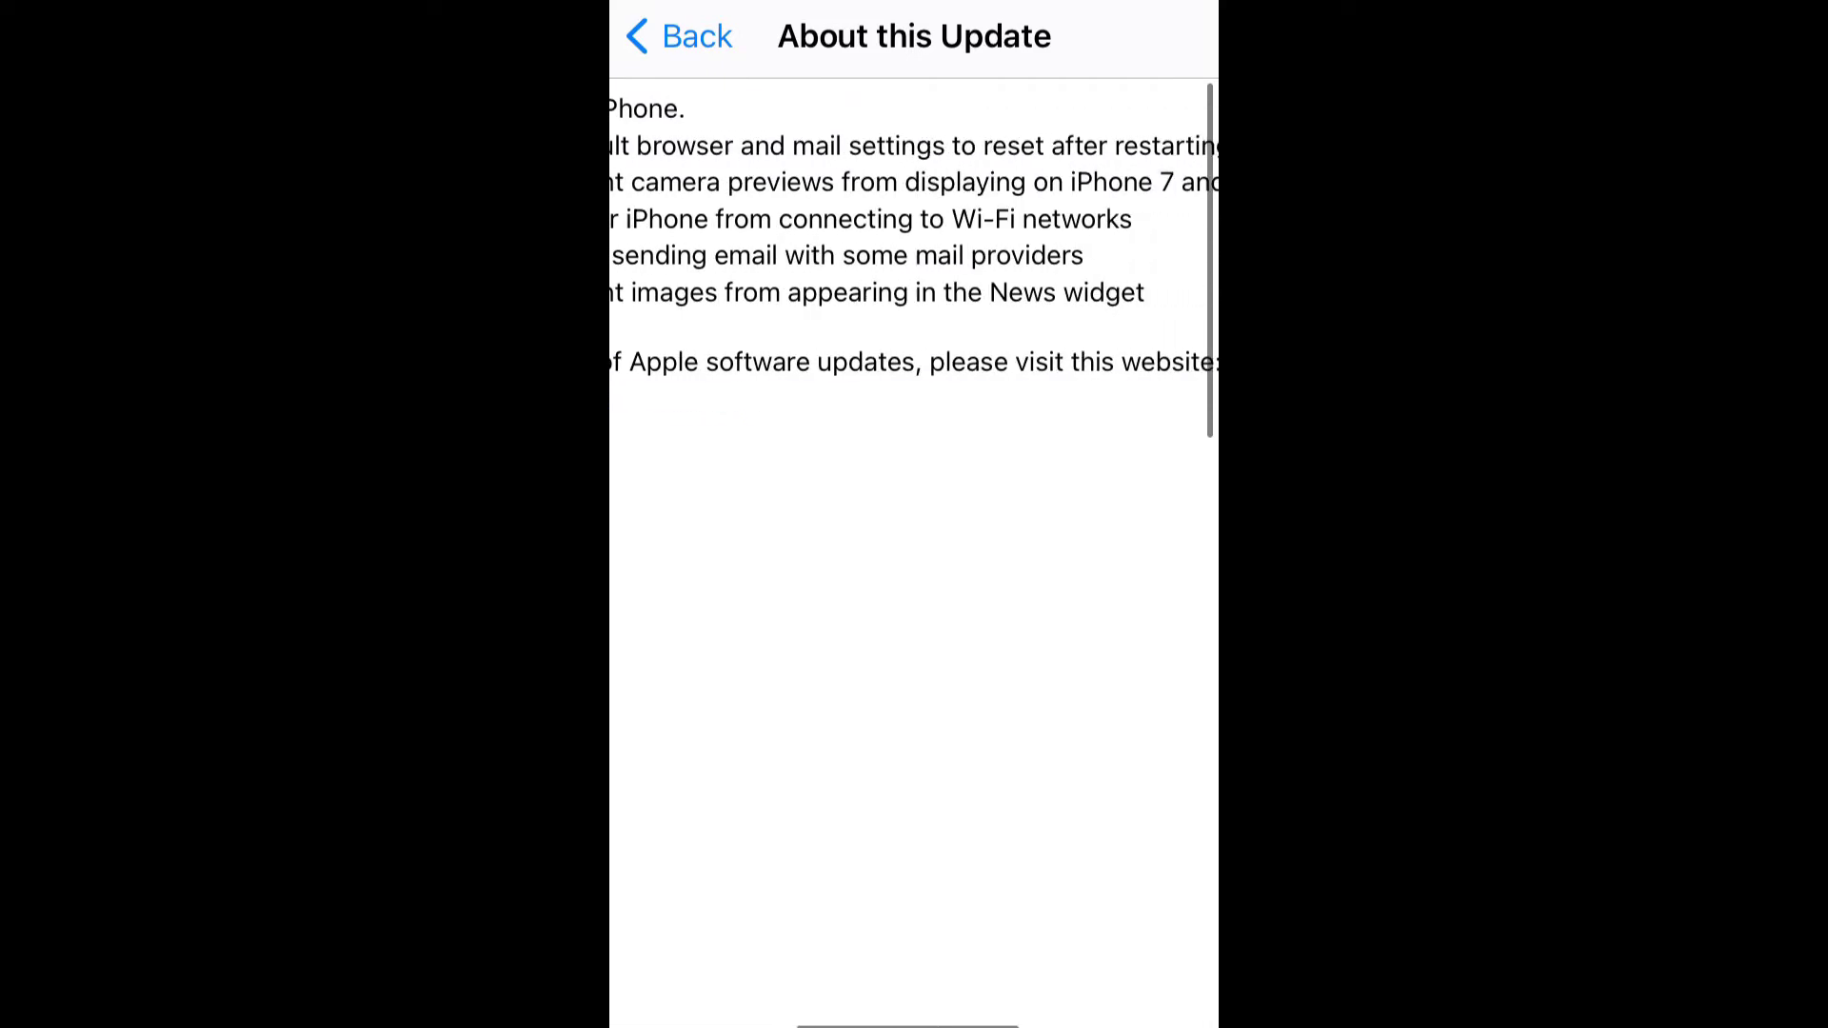
scroll(913, 256, right, 2)
scroll(914, 255, left, 3)
scroll(914, 255, left, 2)
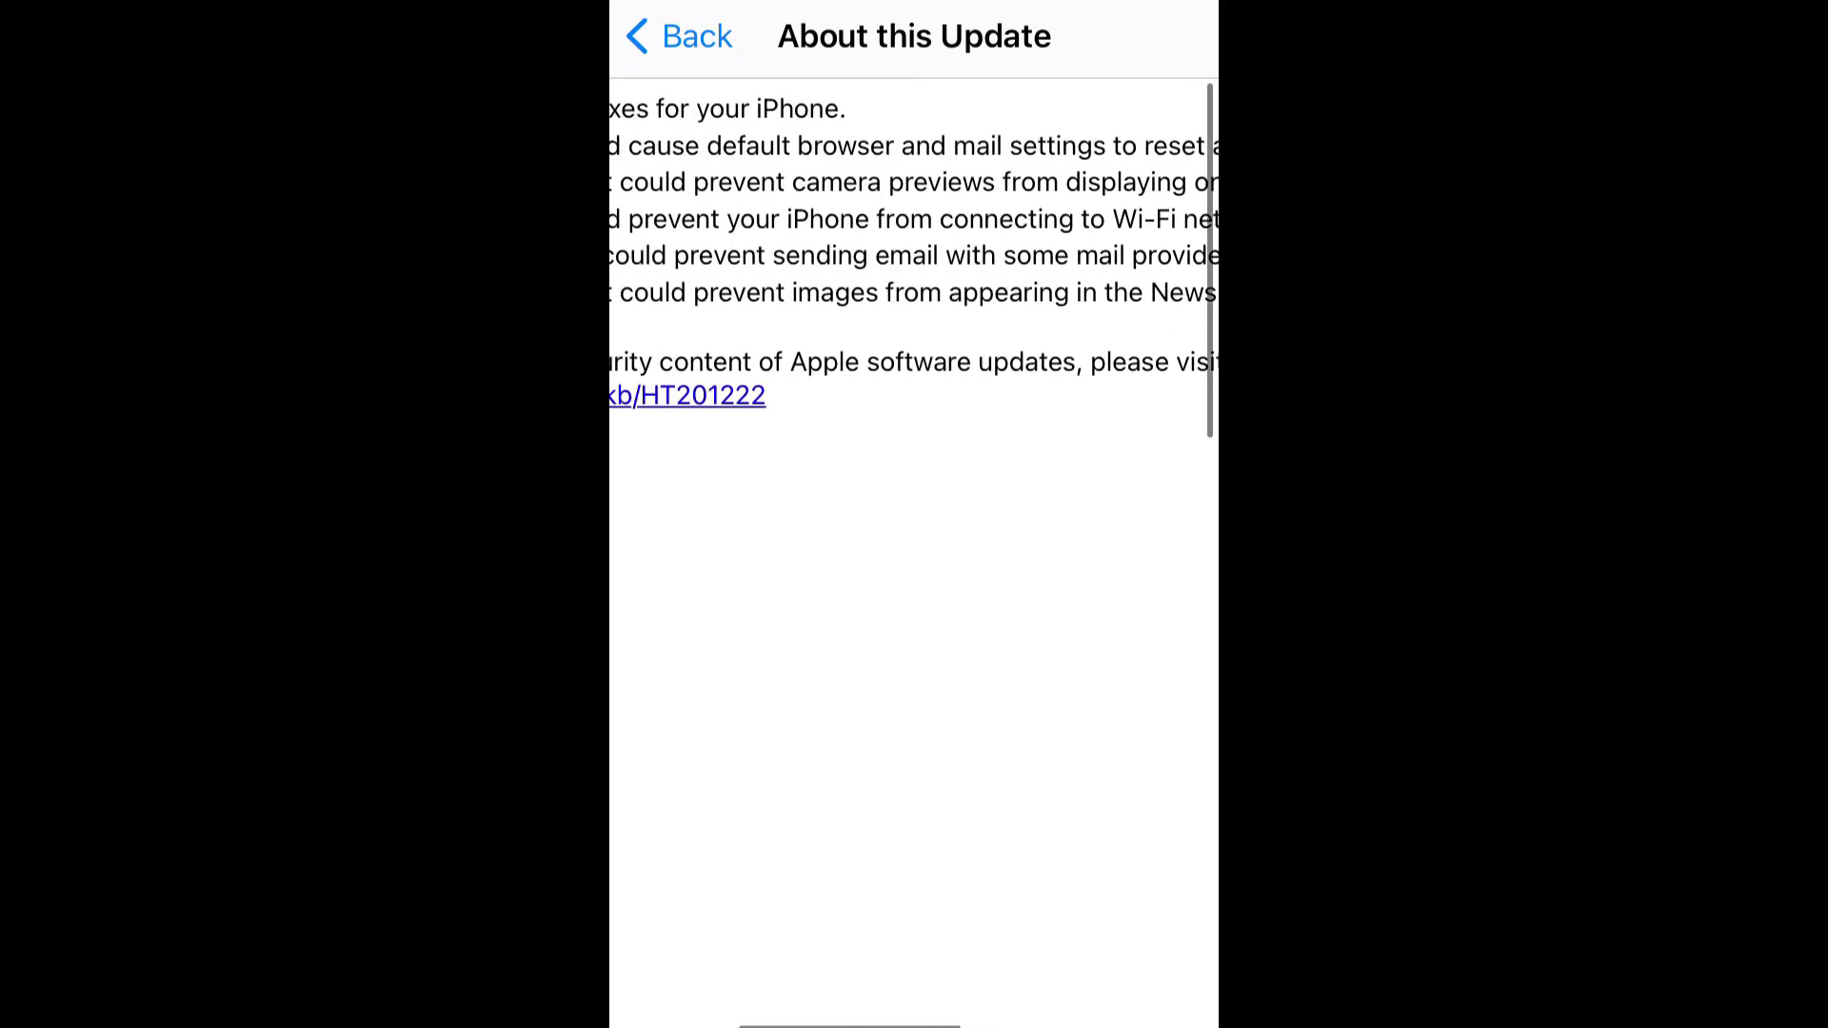
scroll(914, 254, left, 1)
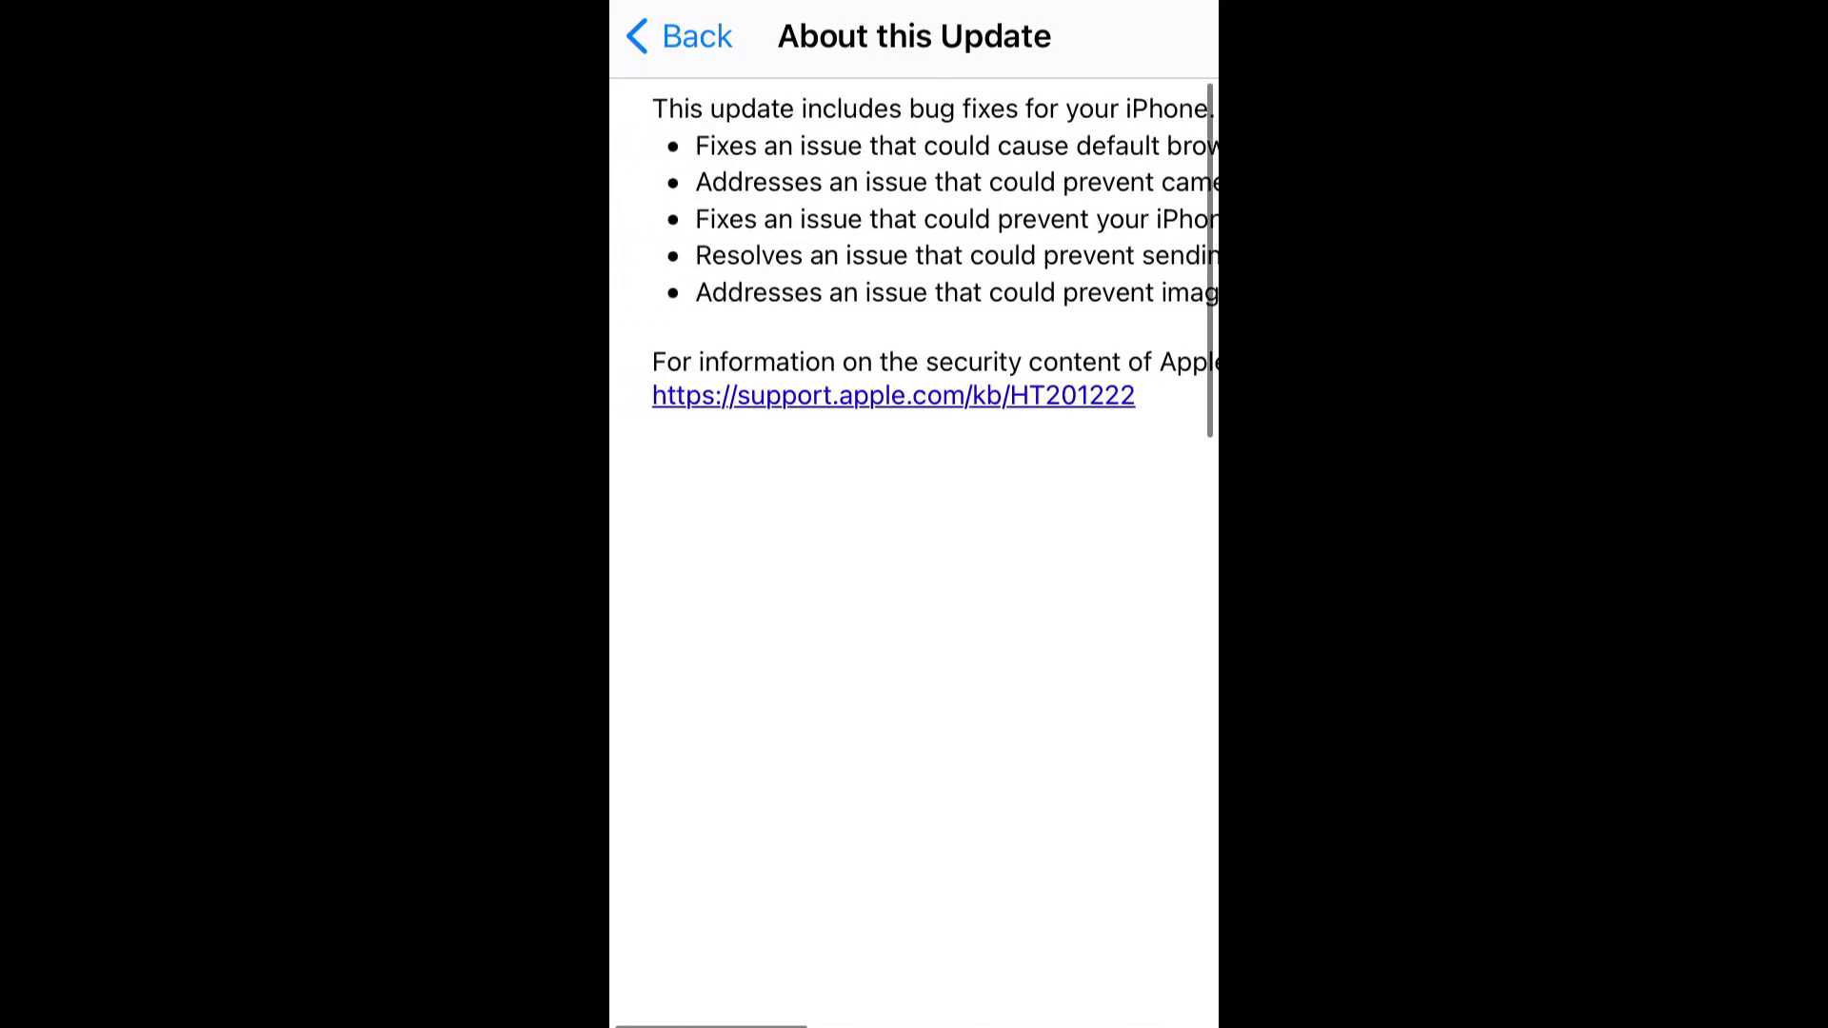
scroll(914, 254, right, 1)
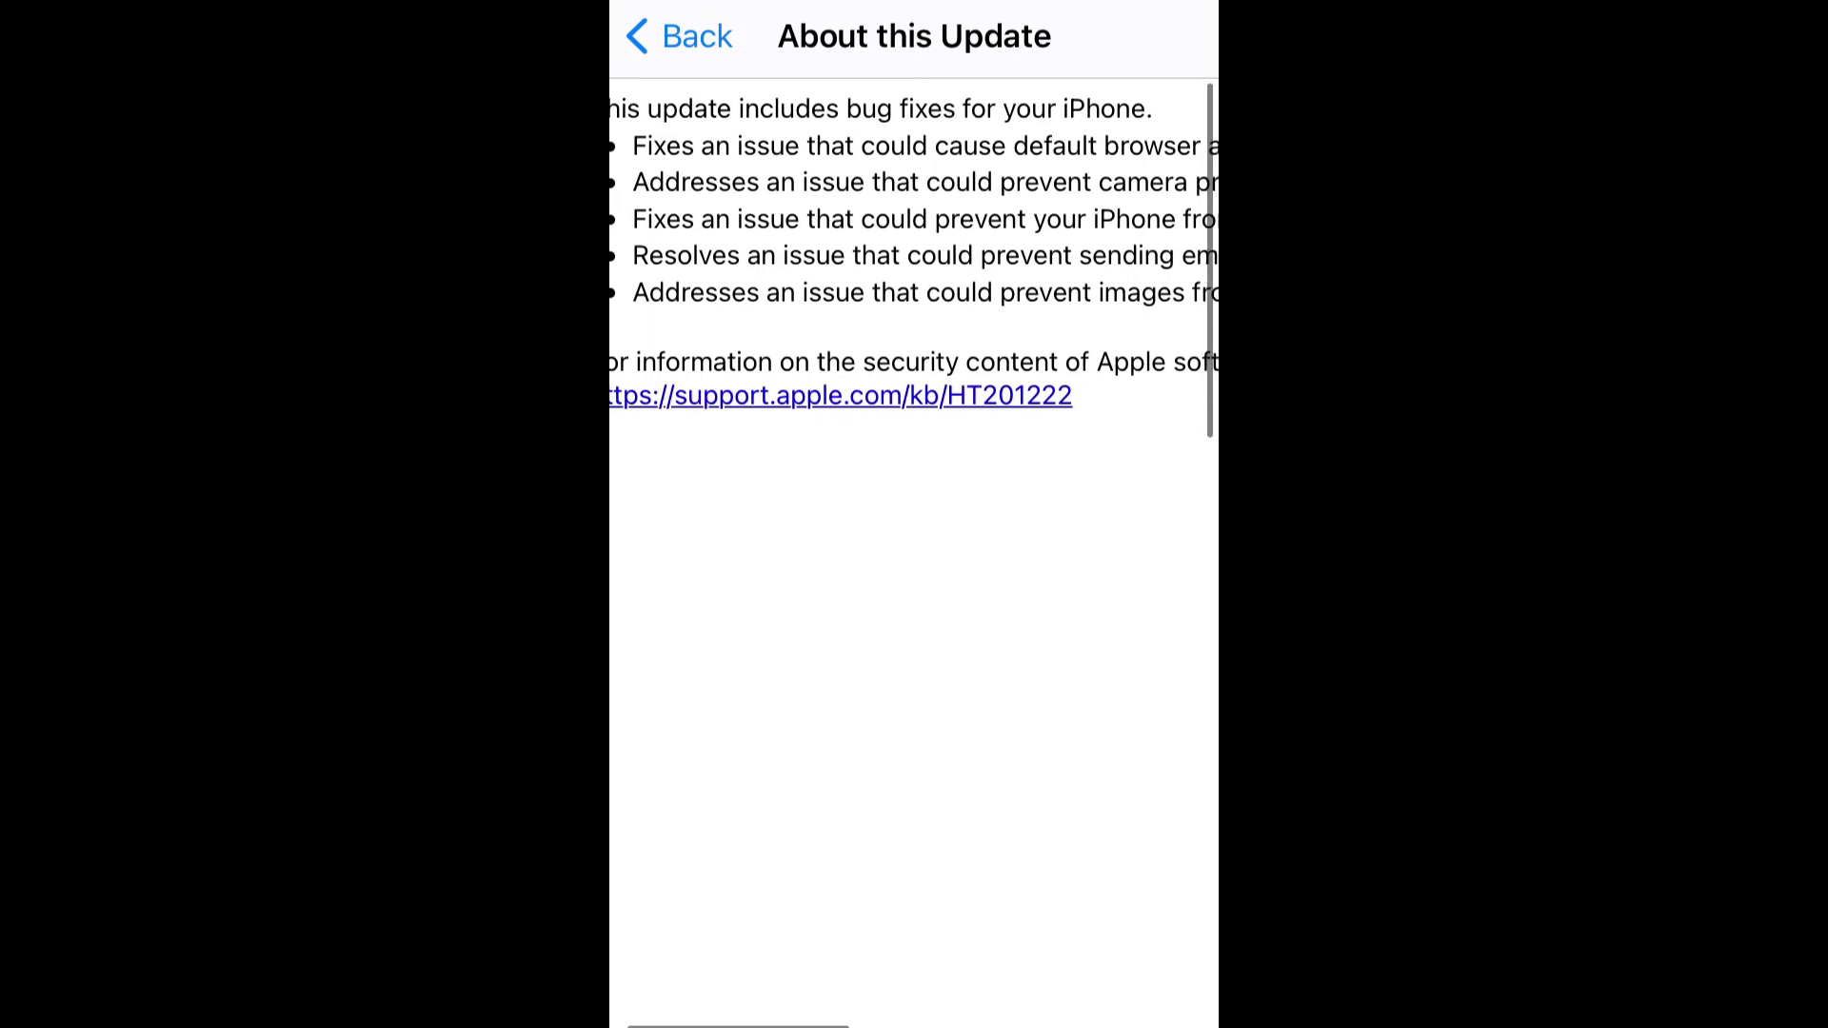
scroll(915, 254, left, 1)
scroll(915, 254, right, 1)
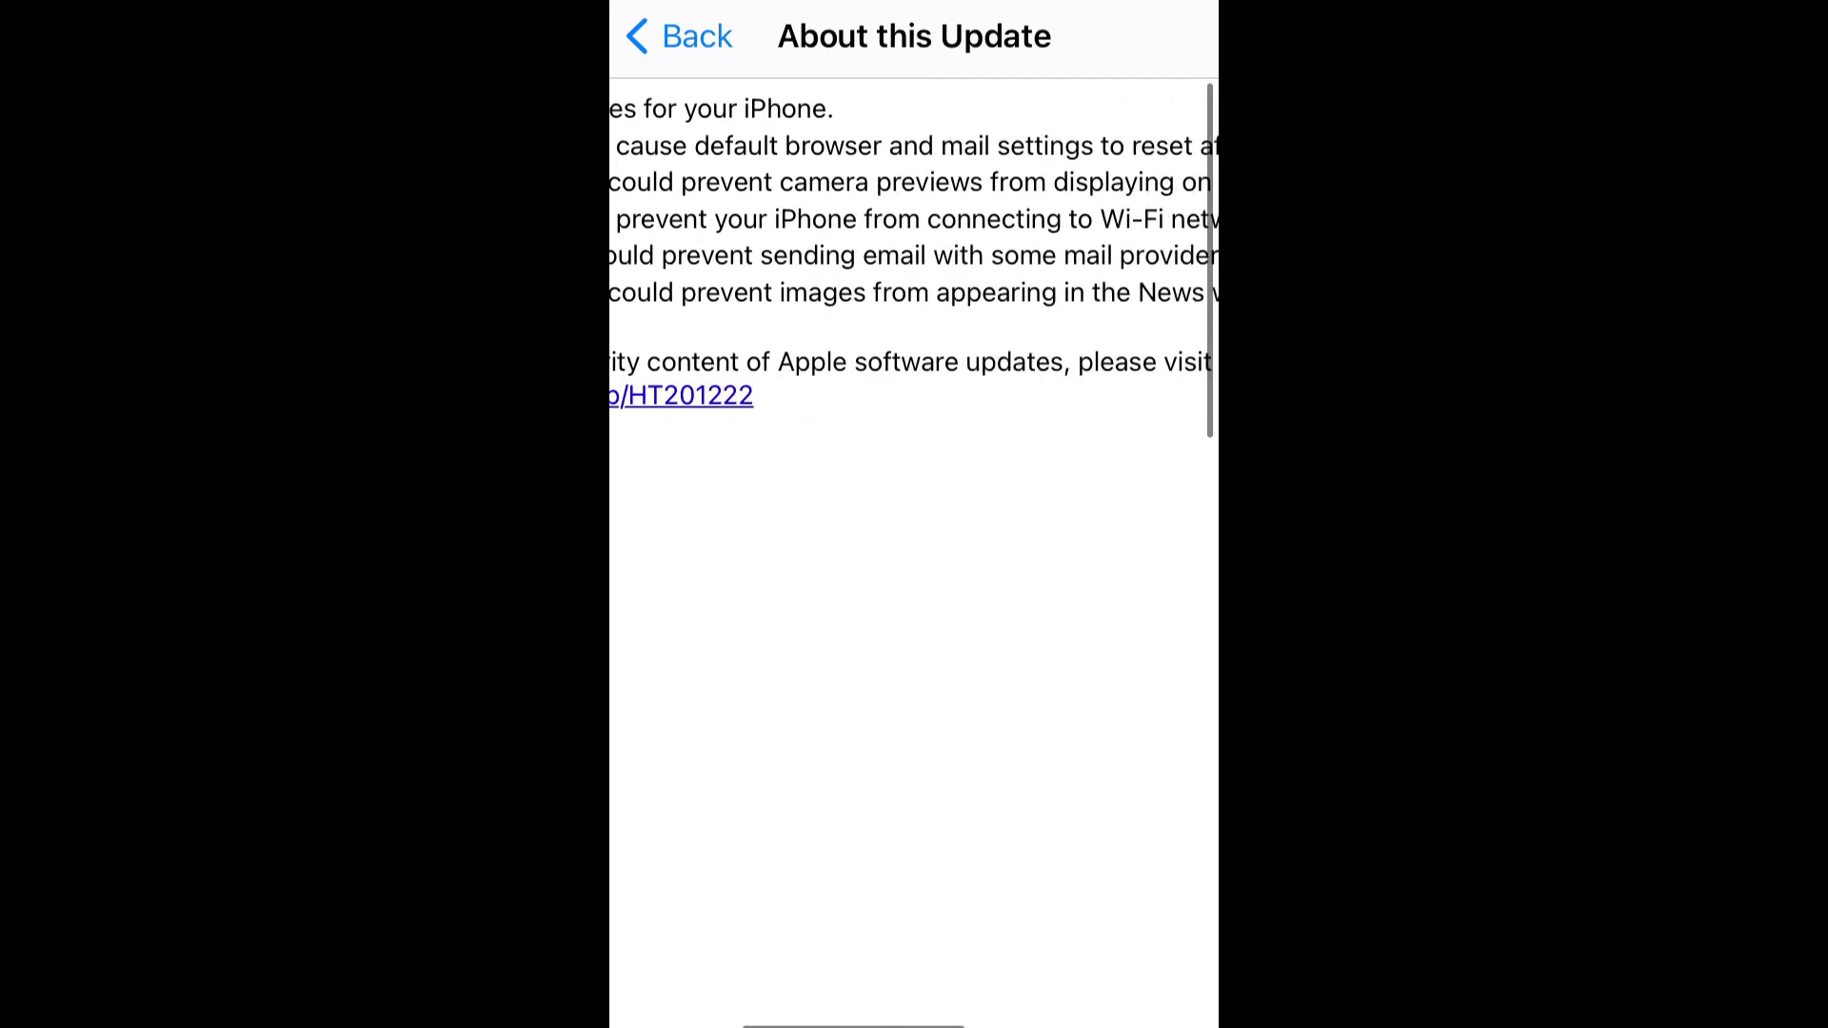
scroll(915, 256, left, 3)
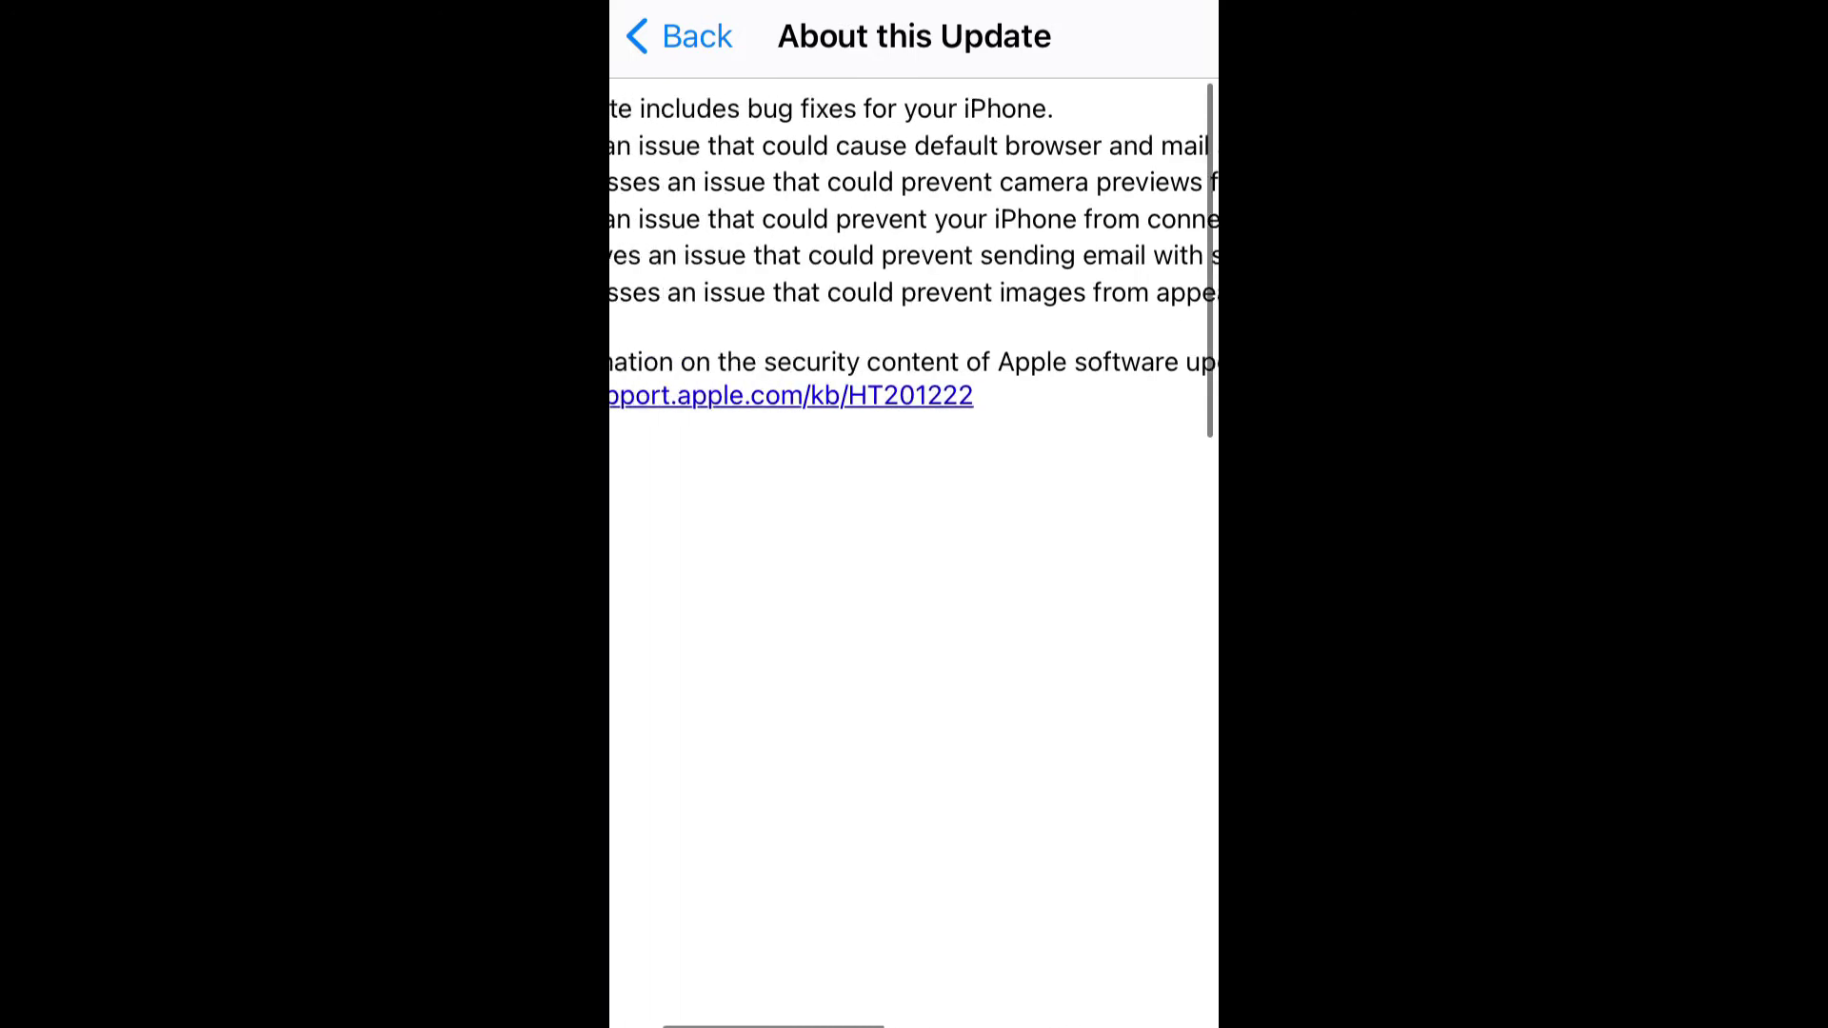
scroll(913, 254, left, 1)
scroll(914, 255, right, 1)
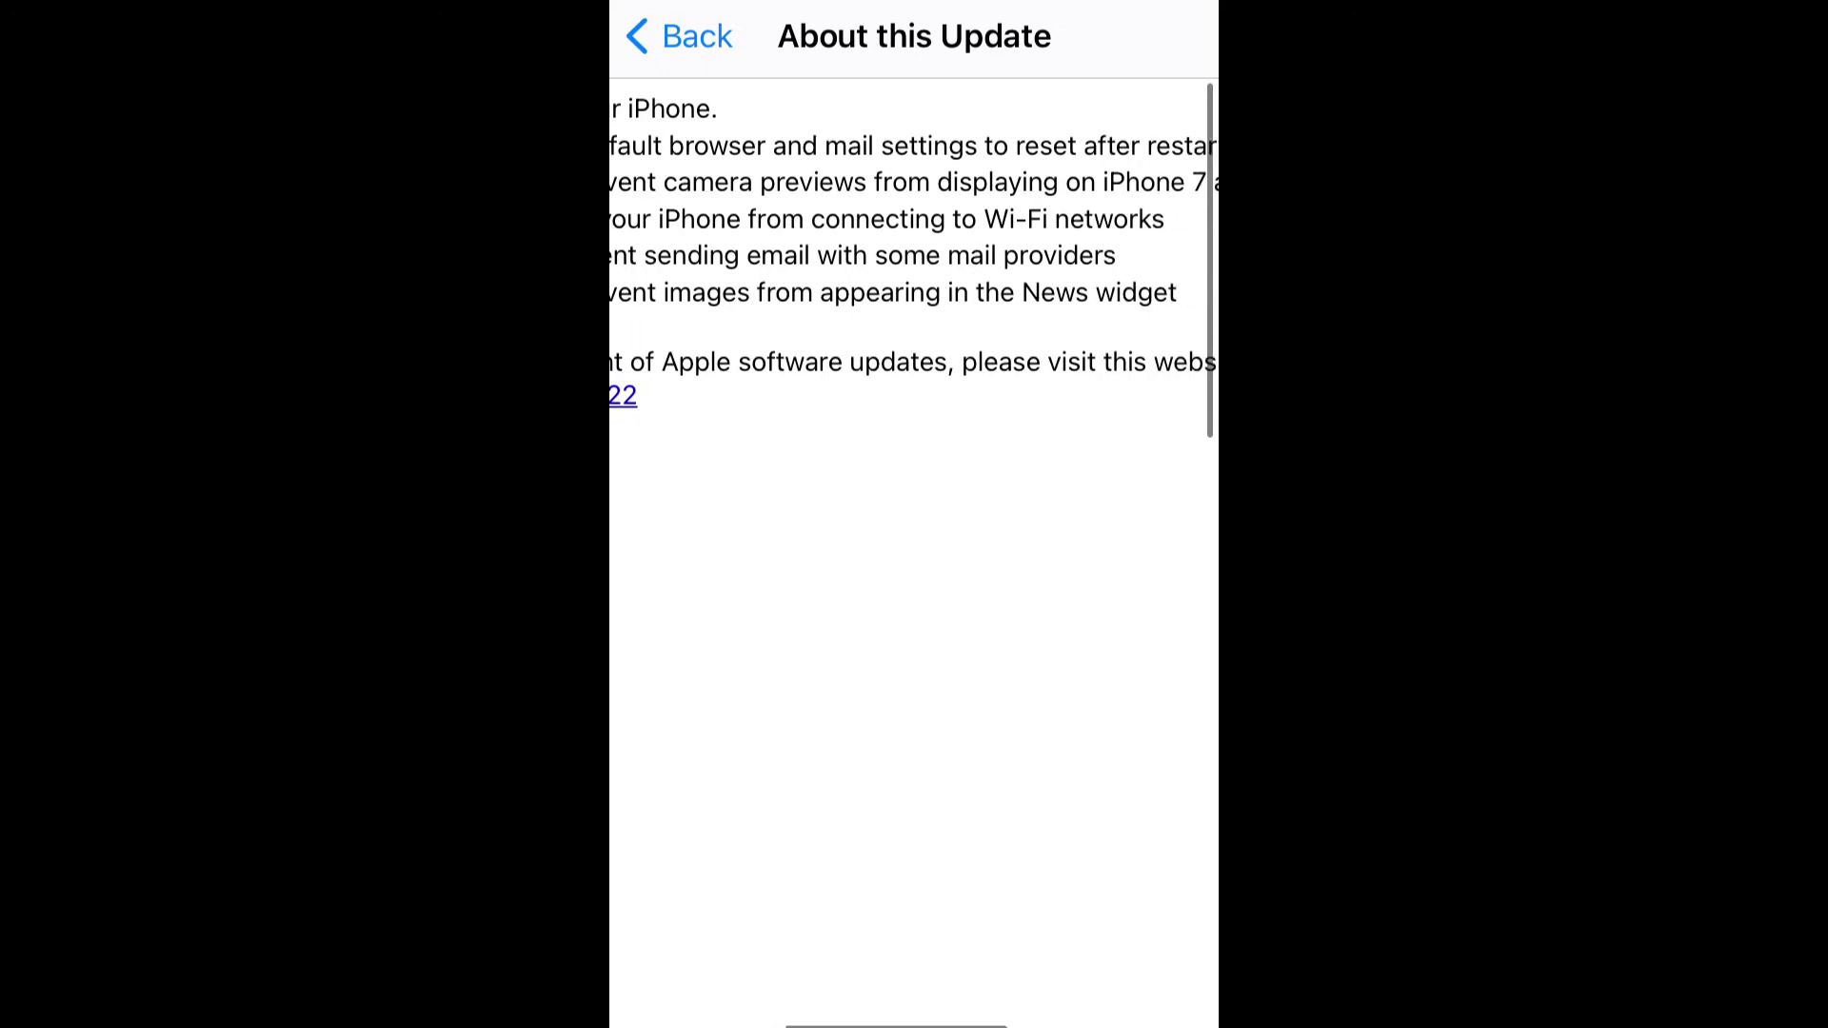
scroll(914, 254, left, 5)
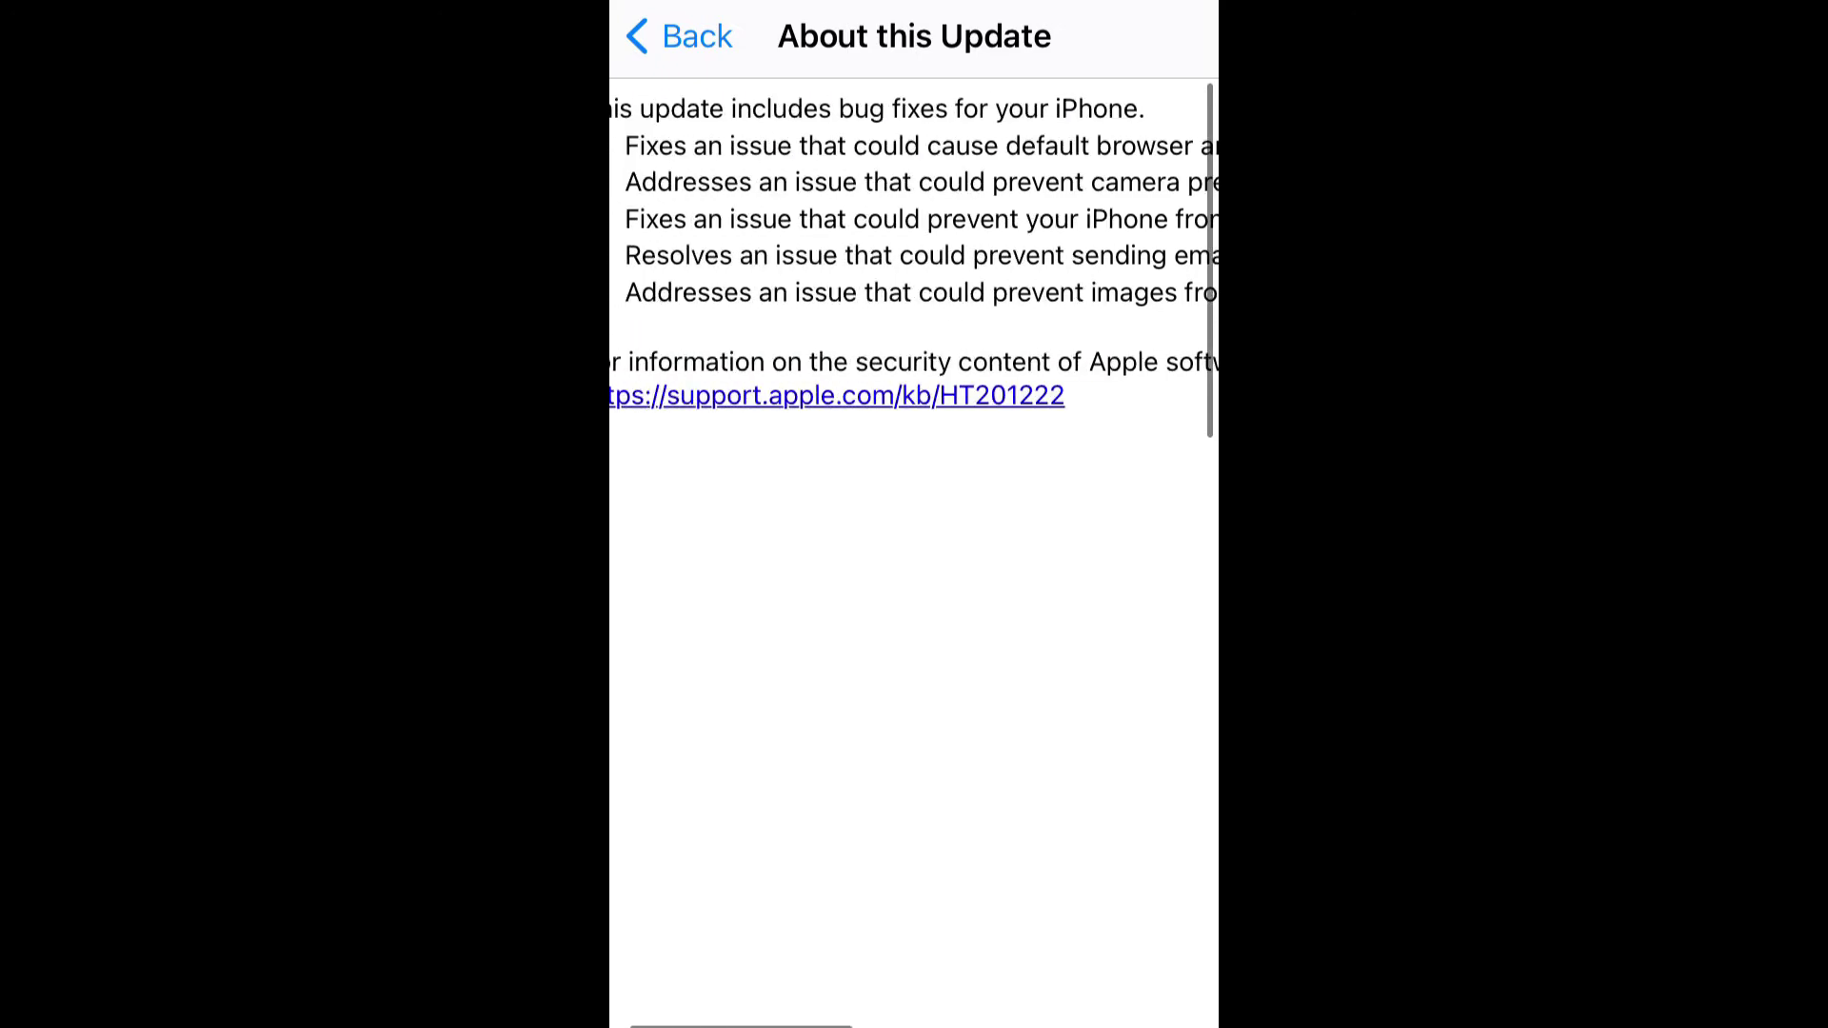
scroll(914, 255, right, 3)
scroll(915, 254, right, 2)
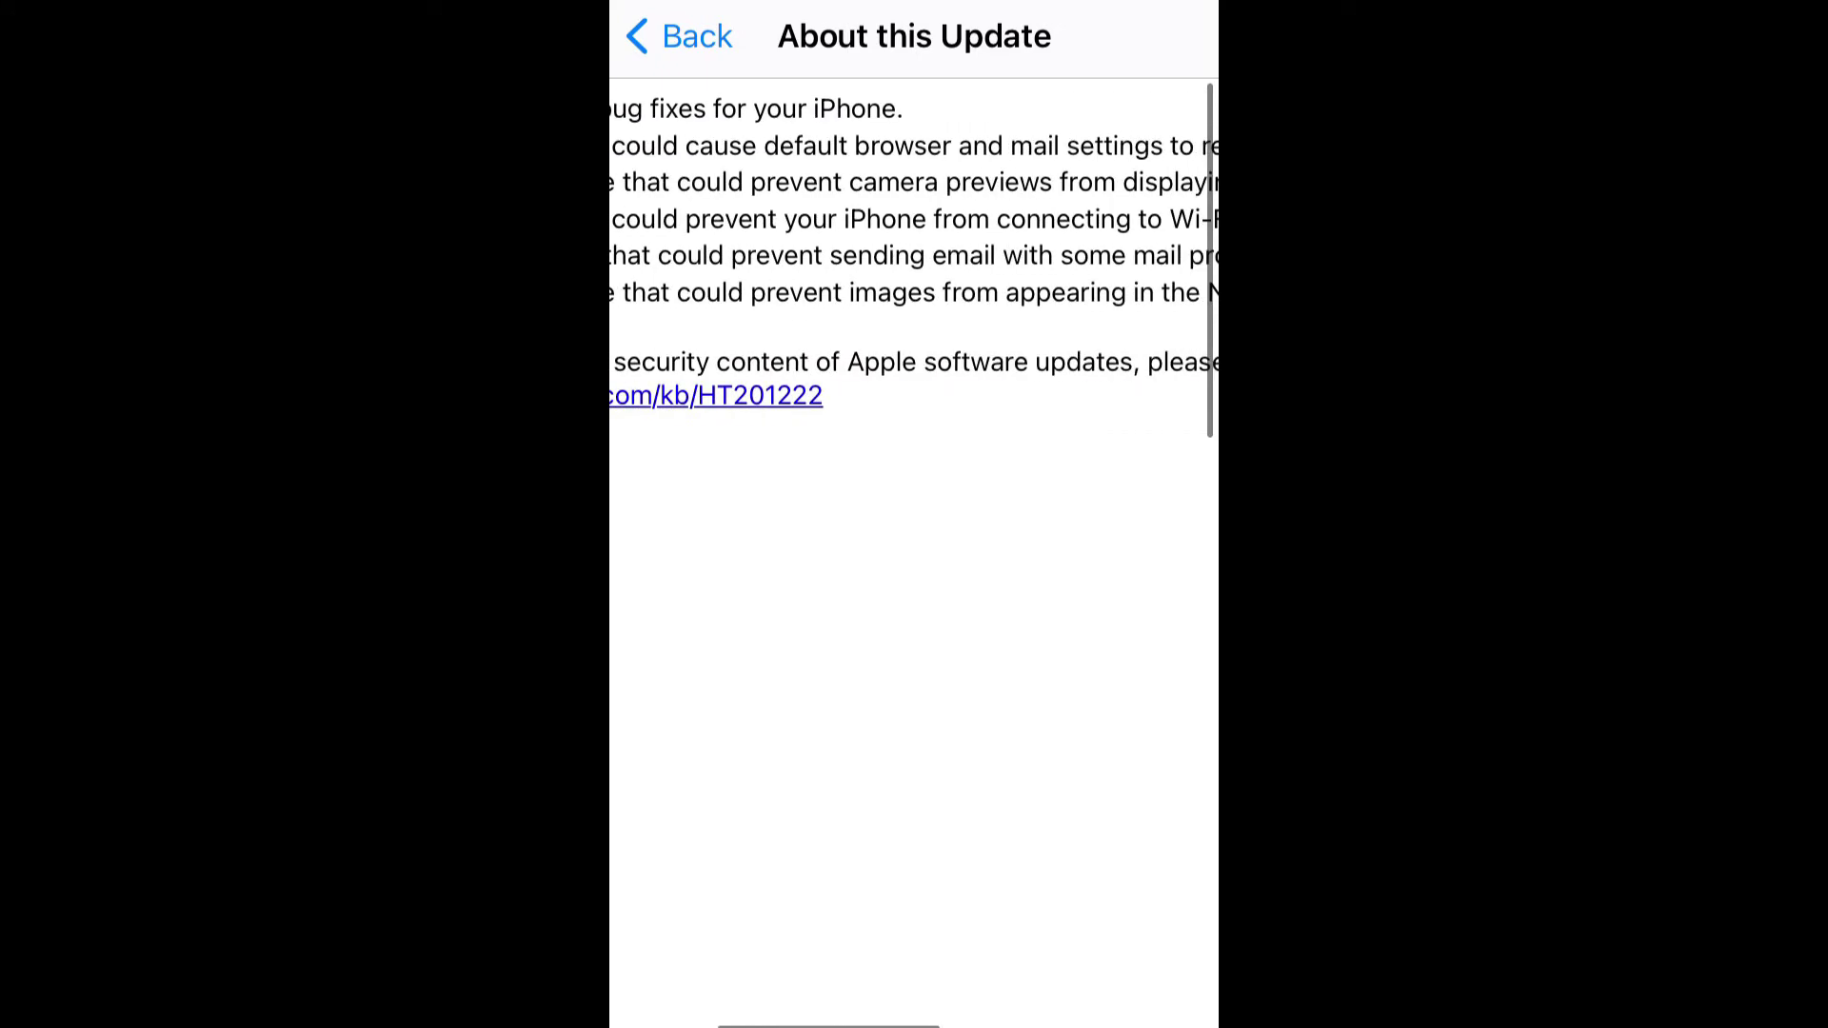
scroll(914, 255, right, 2)
scroll(914, 254, left, 2)
scroll(915, 254, left, 3)
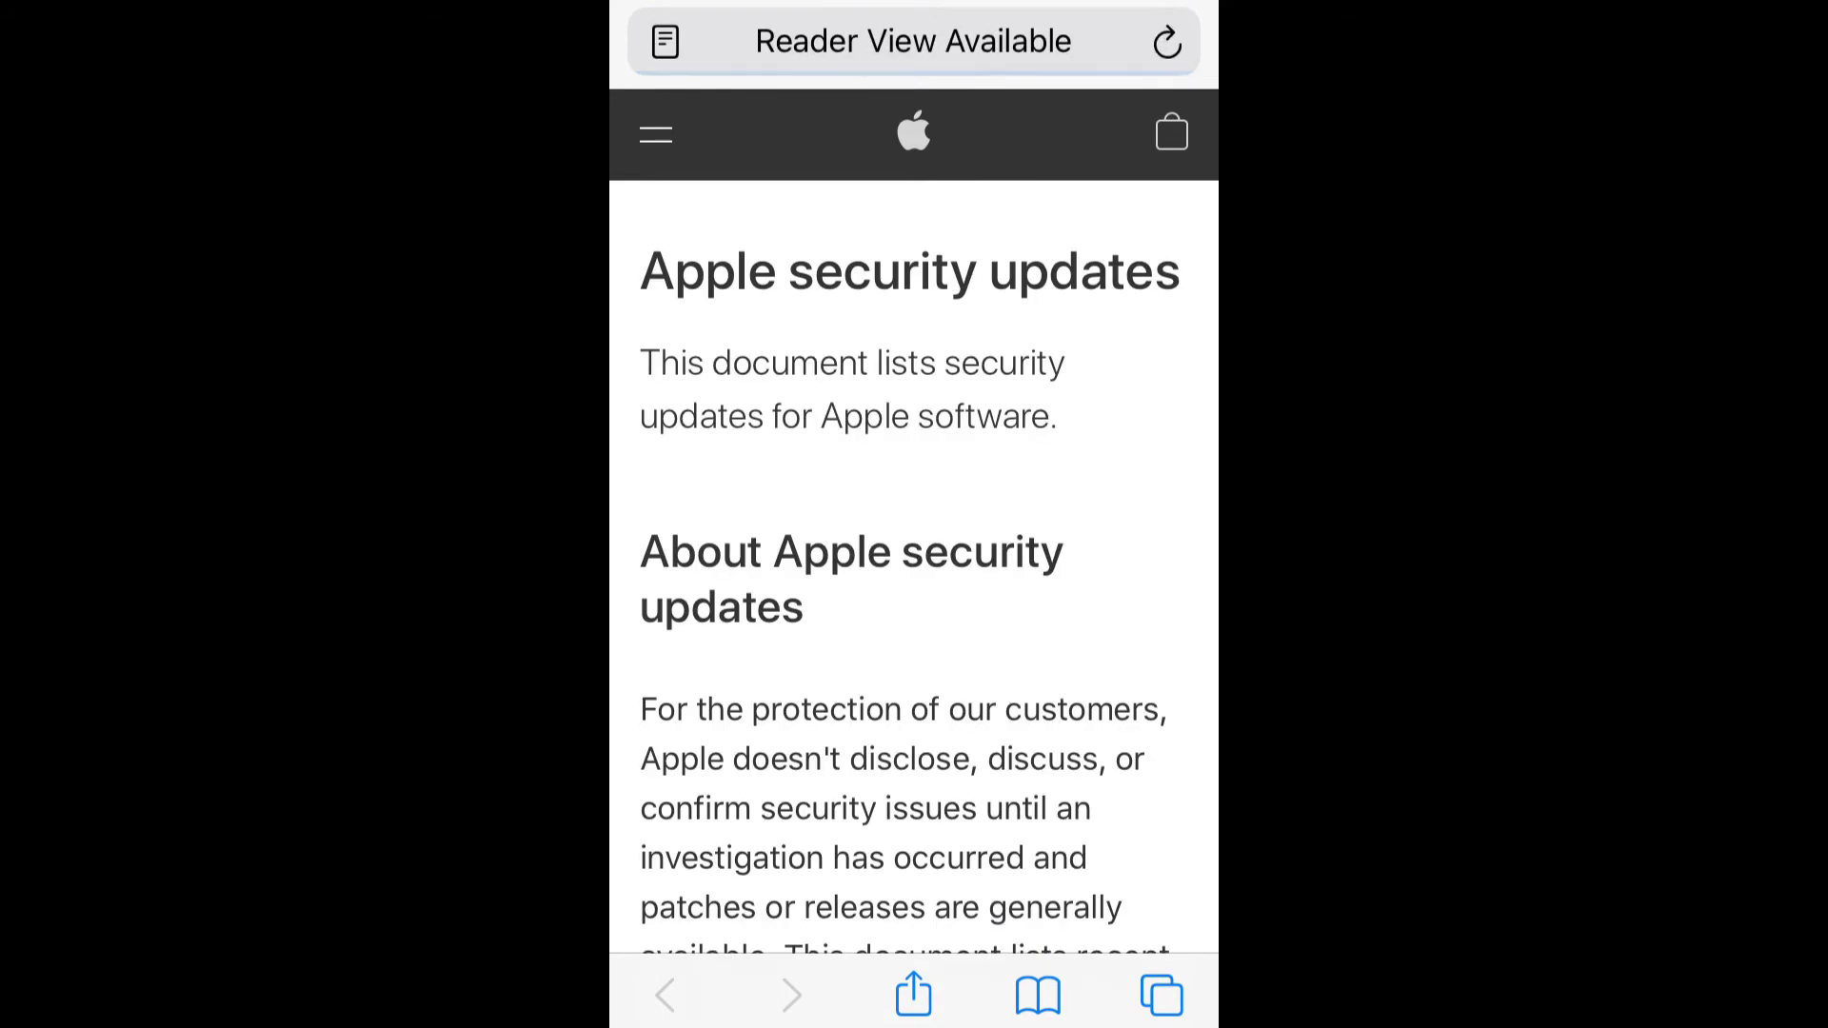
scroll(914, 572, down, 4)
scroll(914, 571, down, 5)
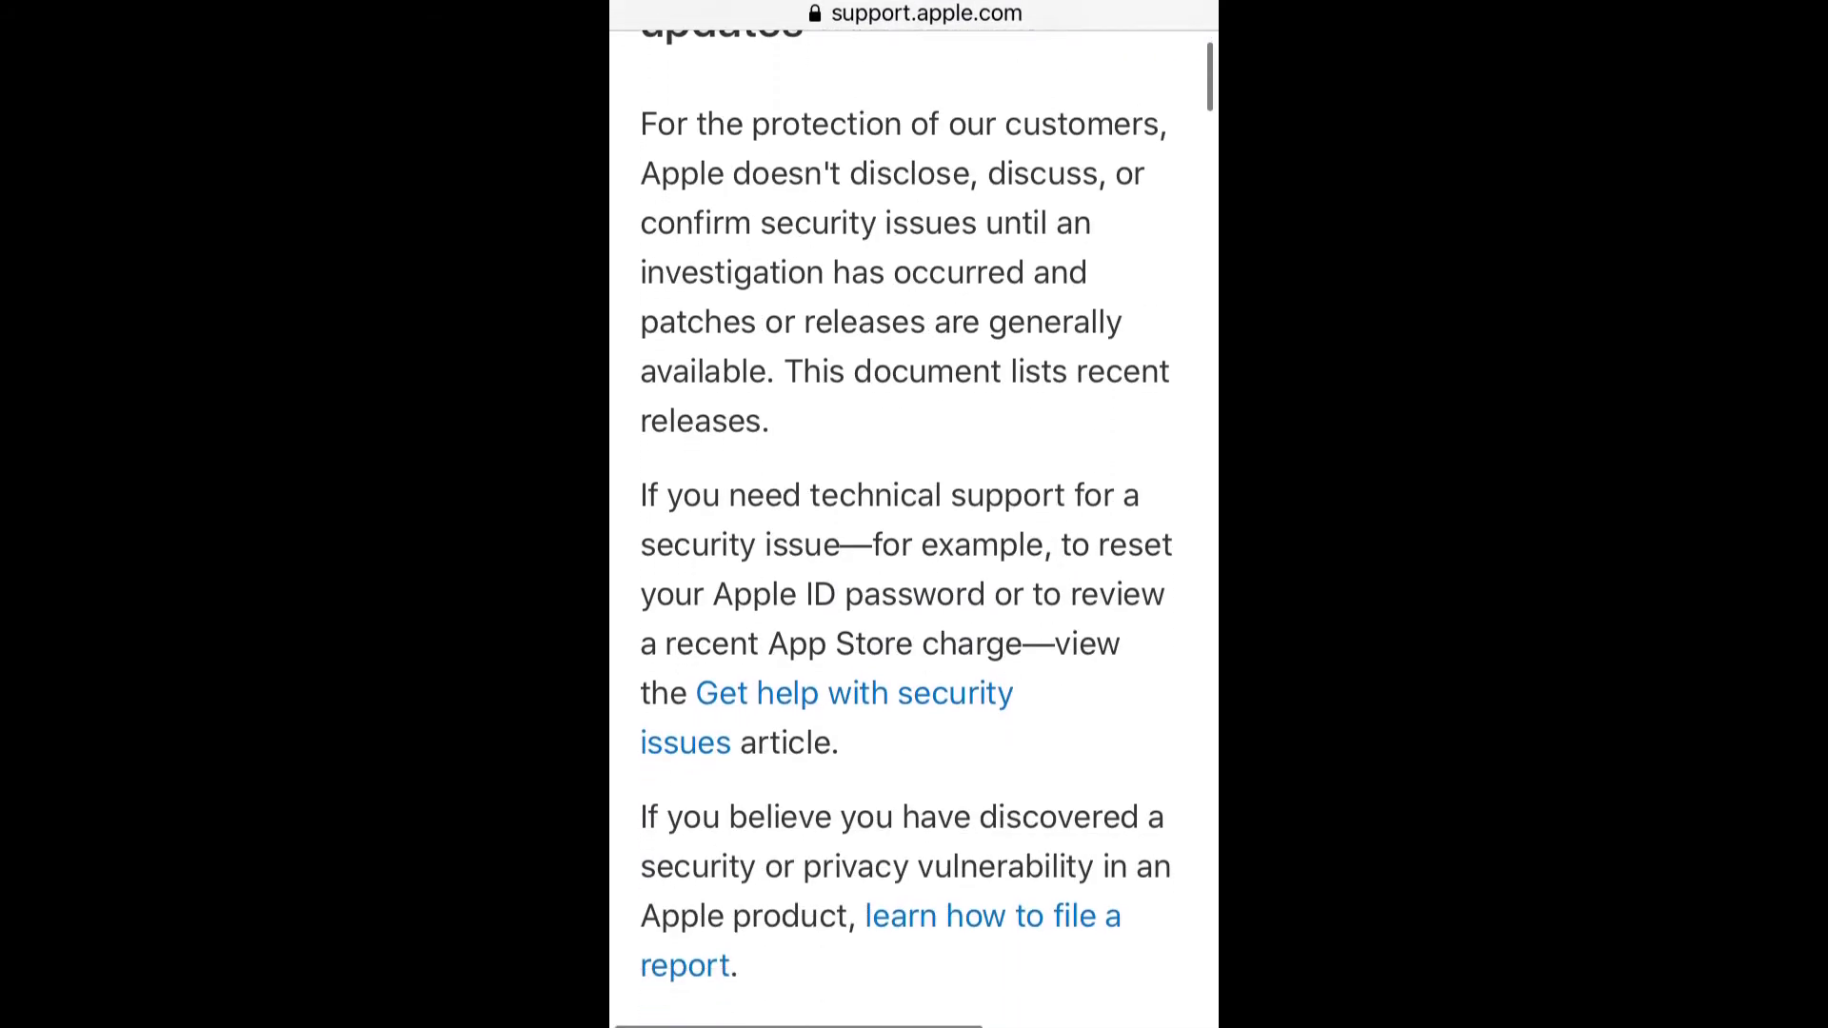
scroll(914, 571, down, 5)
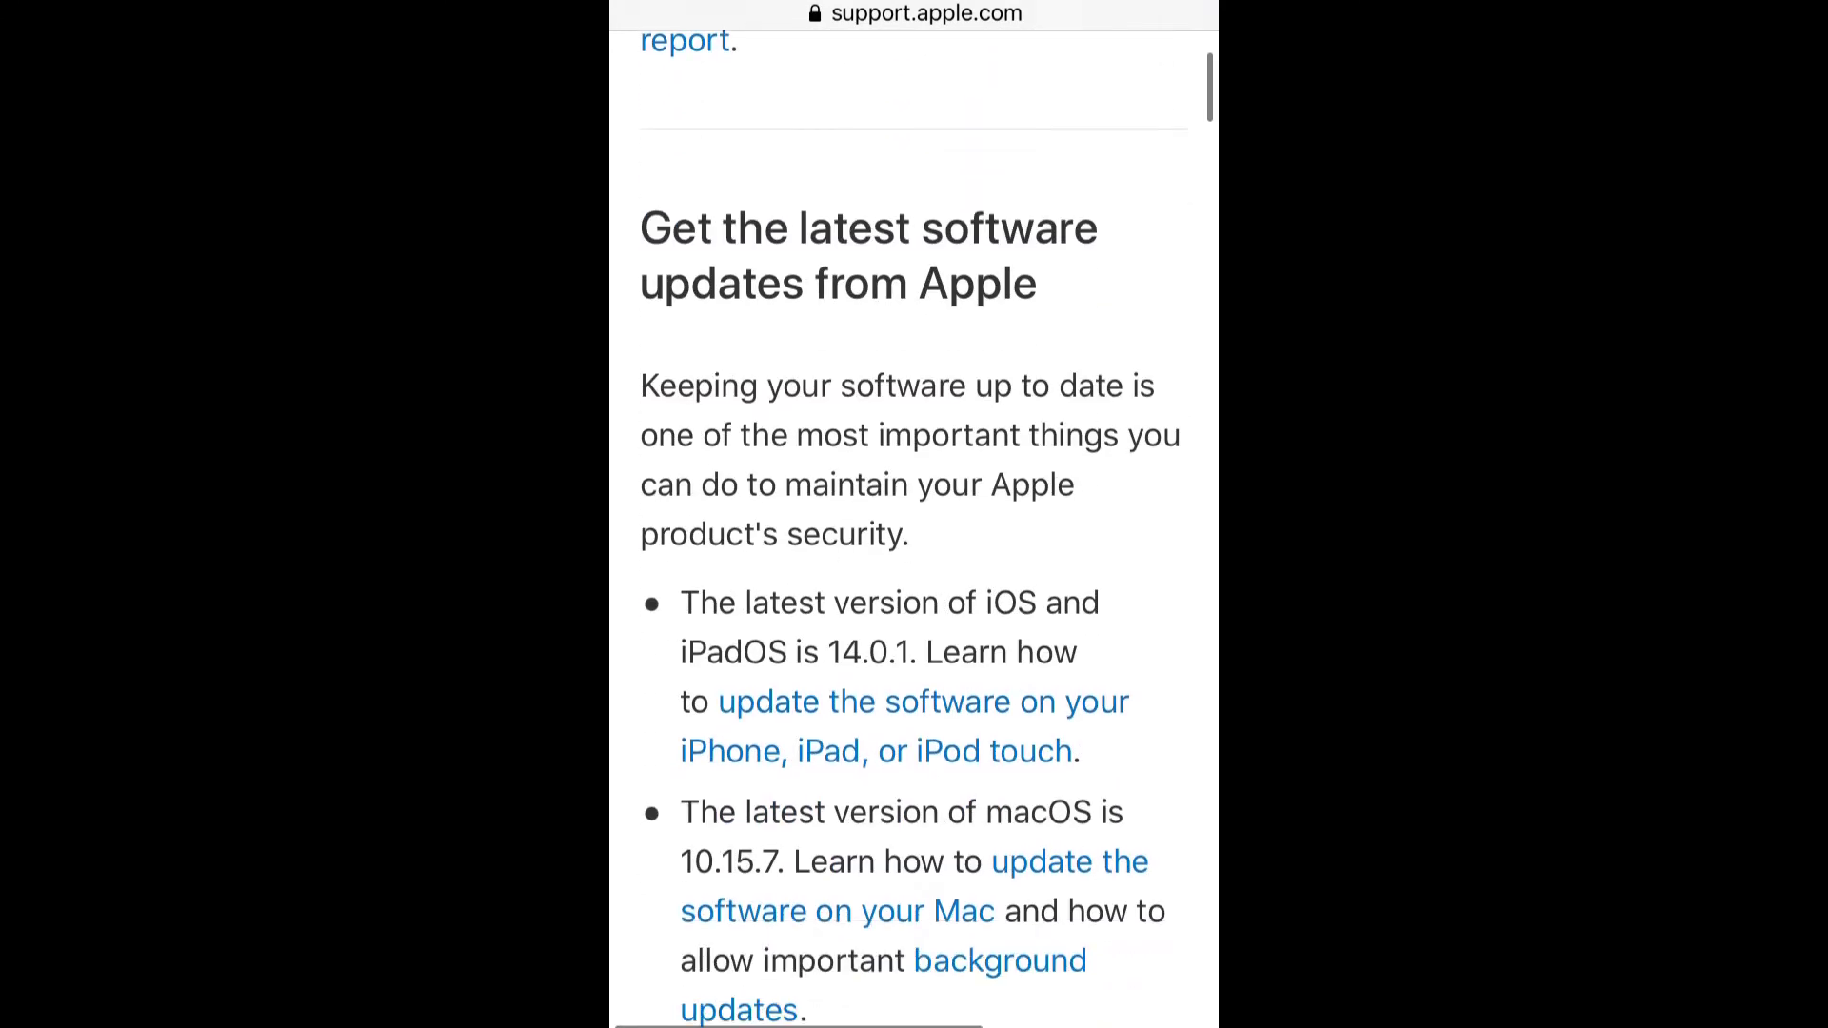
scroll(914, 543, down, 1)
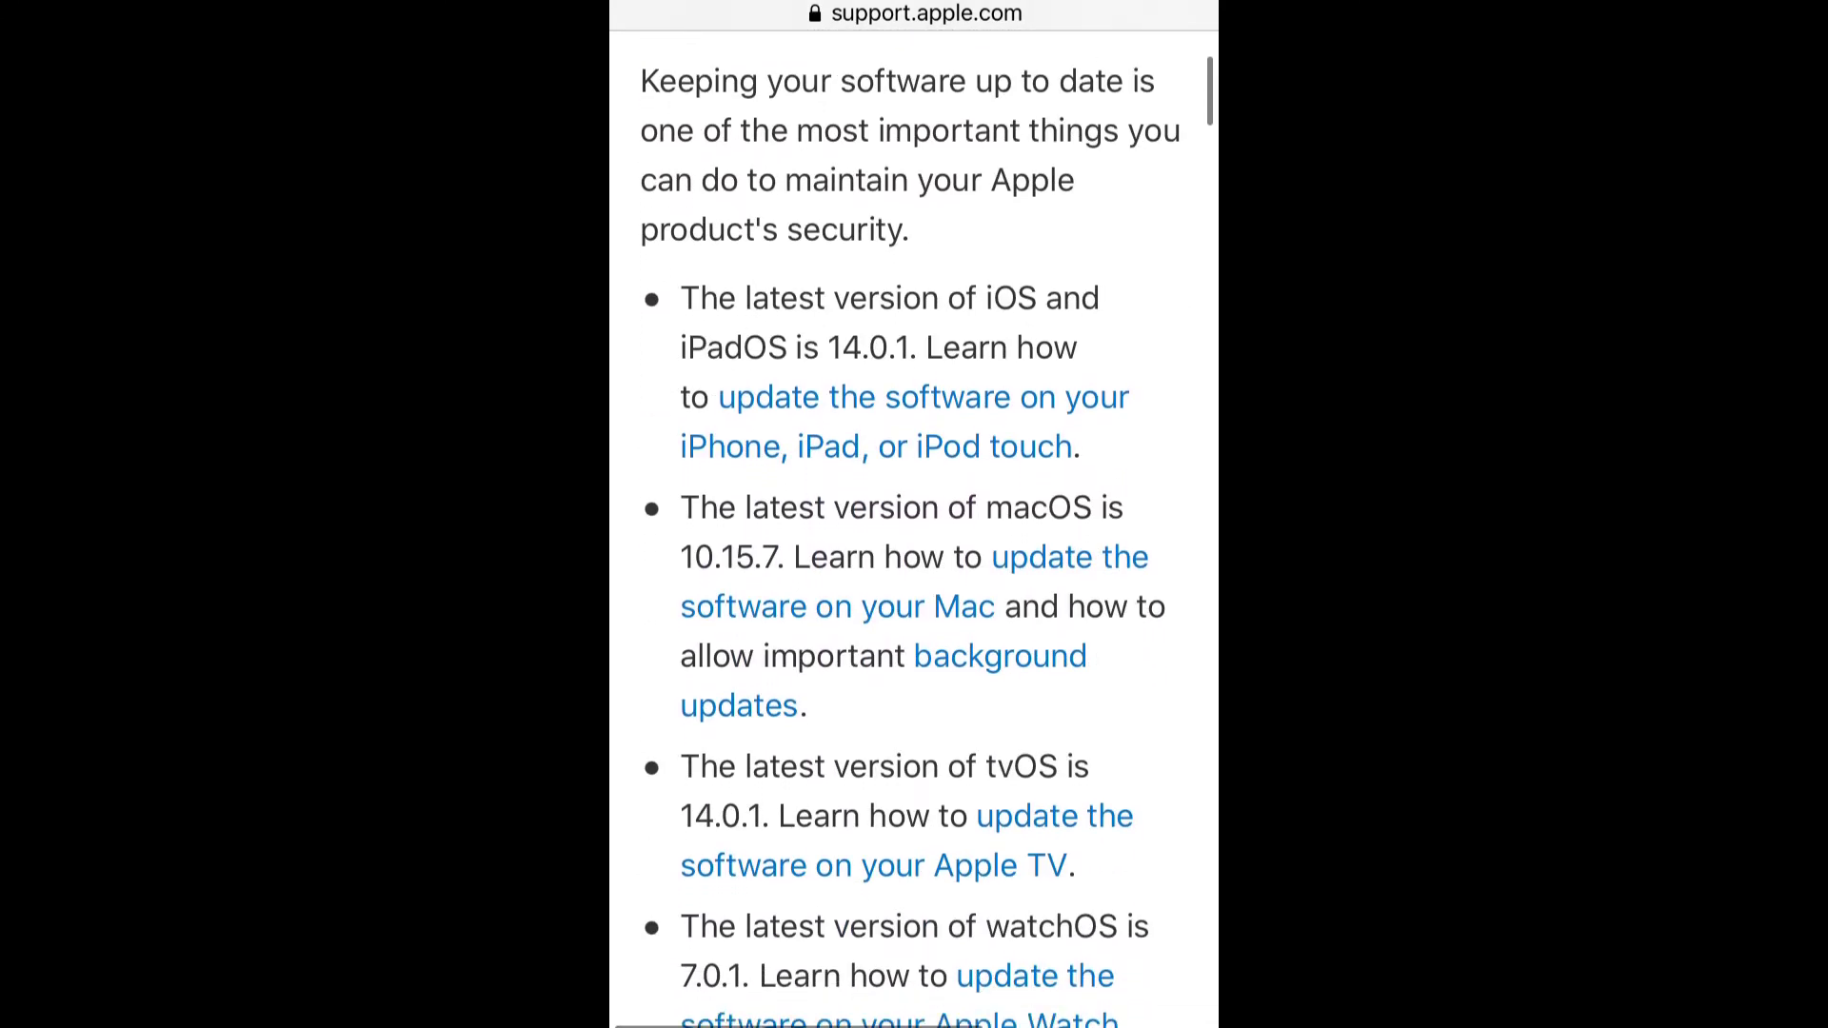
scroll(914, 529, down, 1)
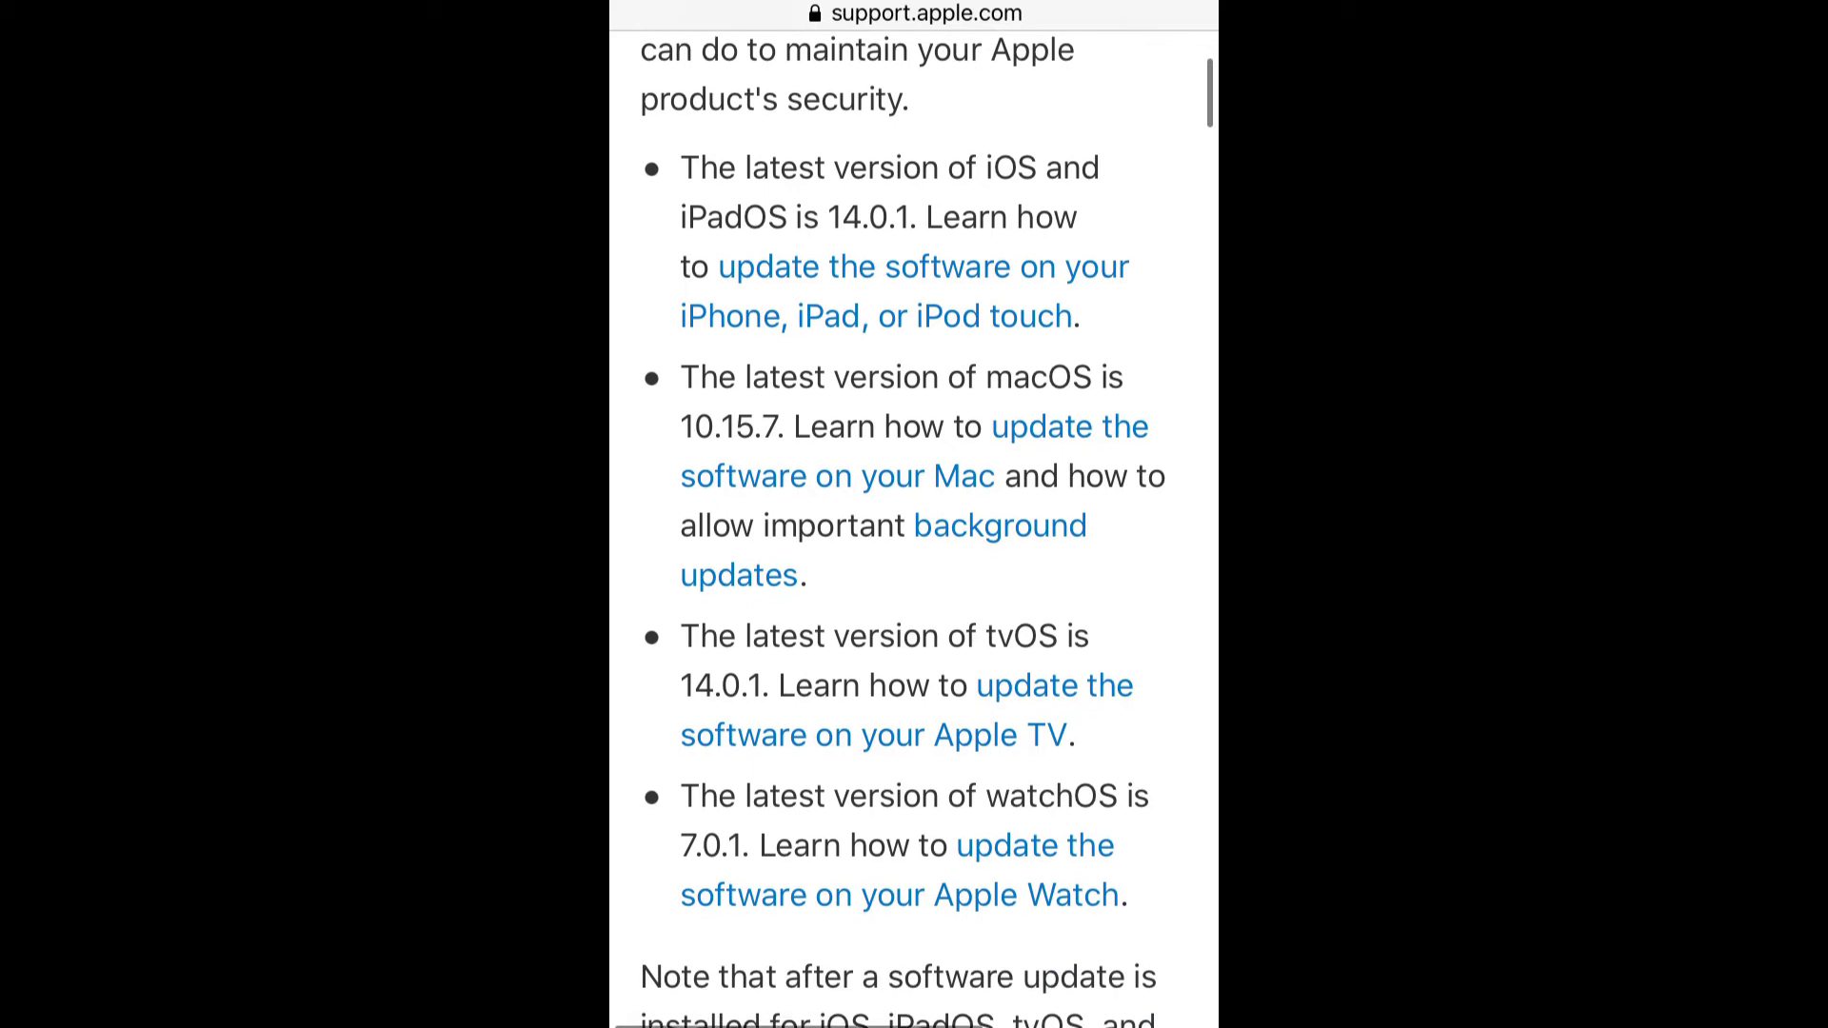
scroll(914, 530, down, 2)
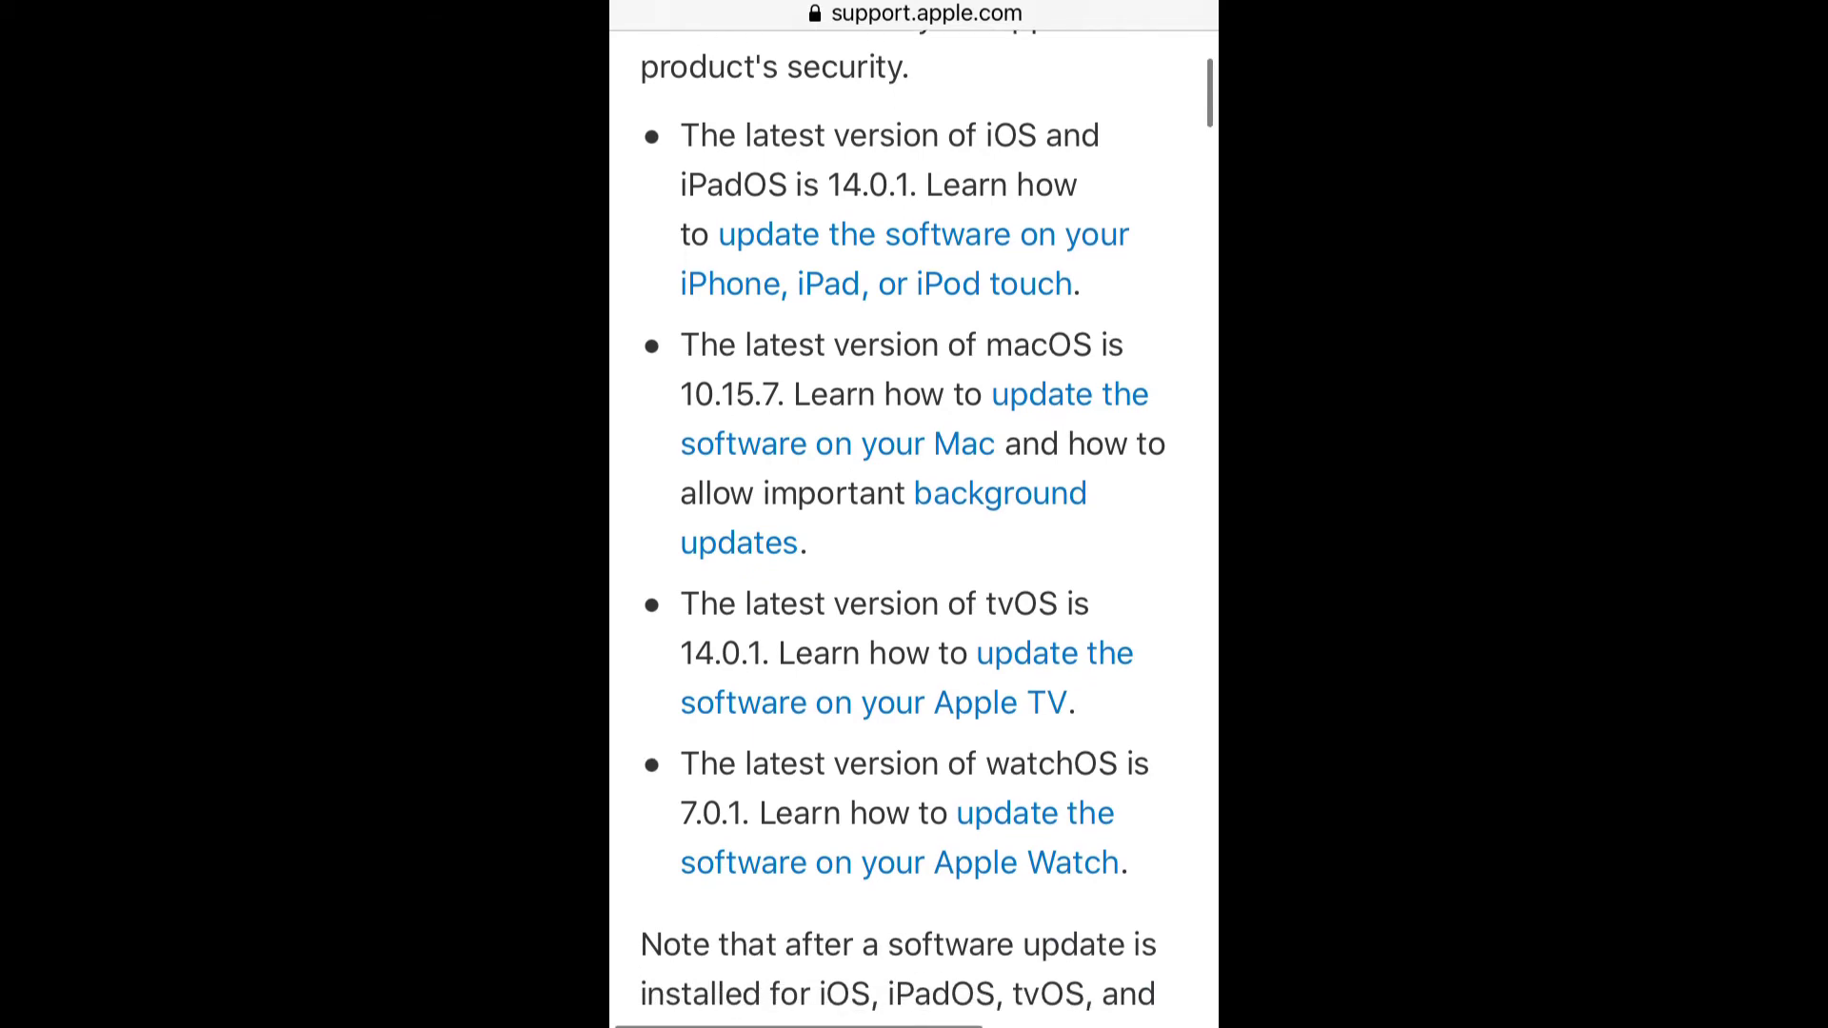
scroll(915, 530, down, 1)
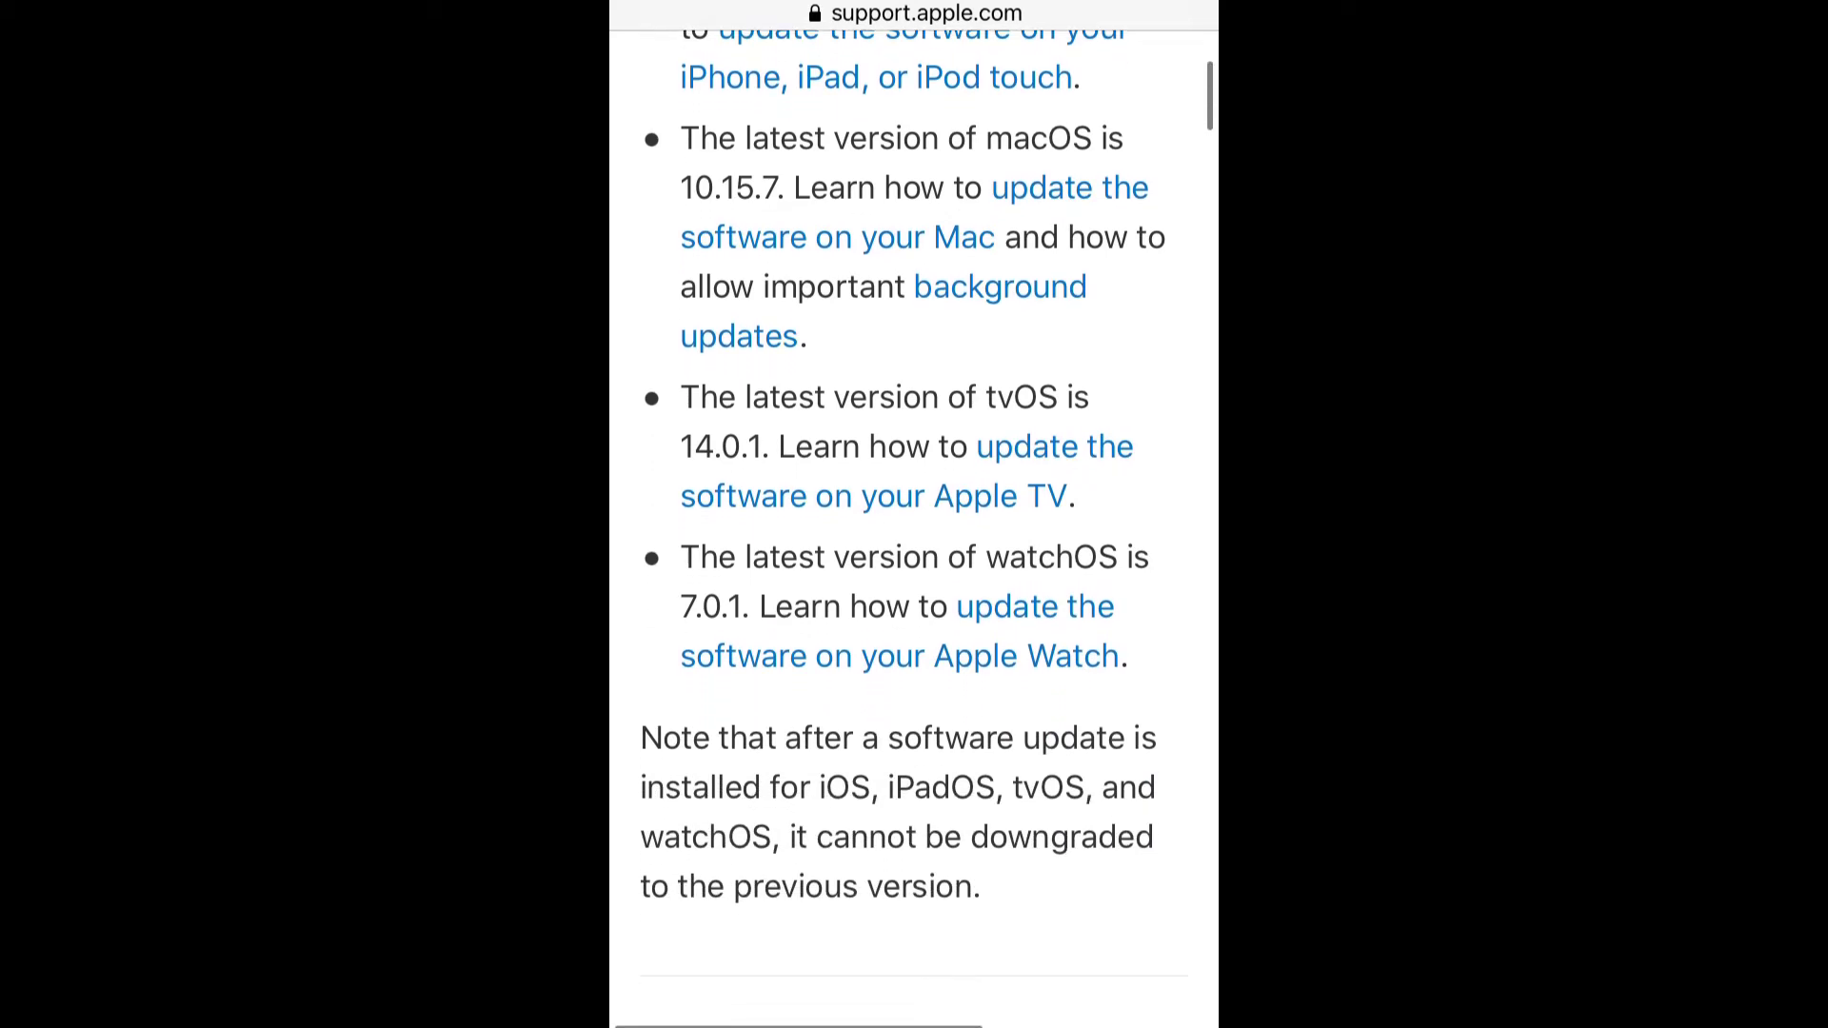
scroll(913, 530, down, 3)
scroll(914, 530, down, 1)
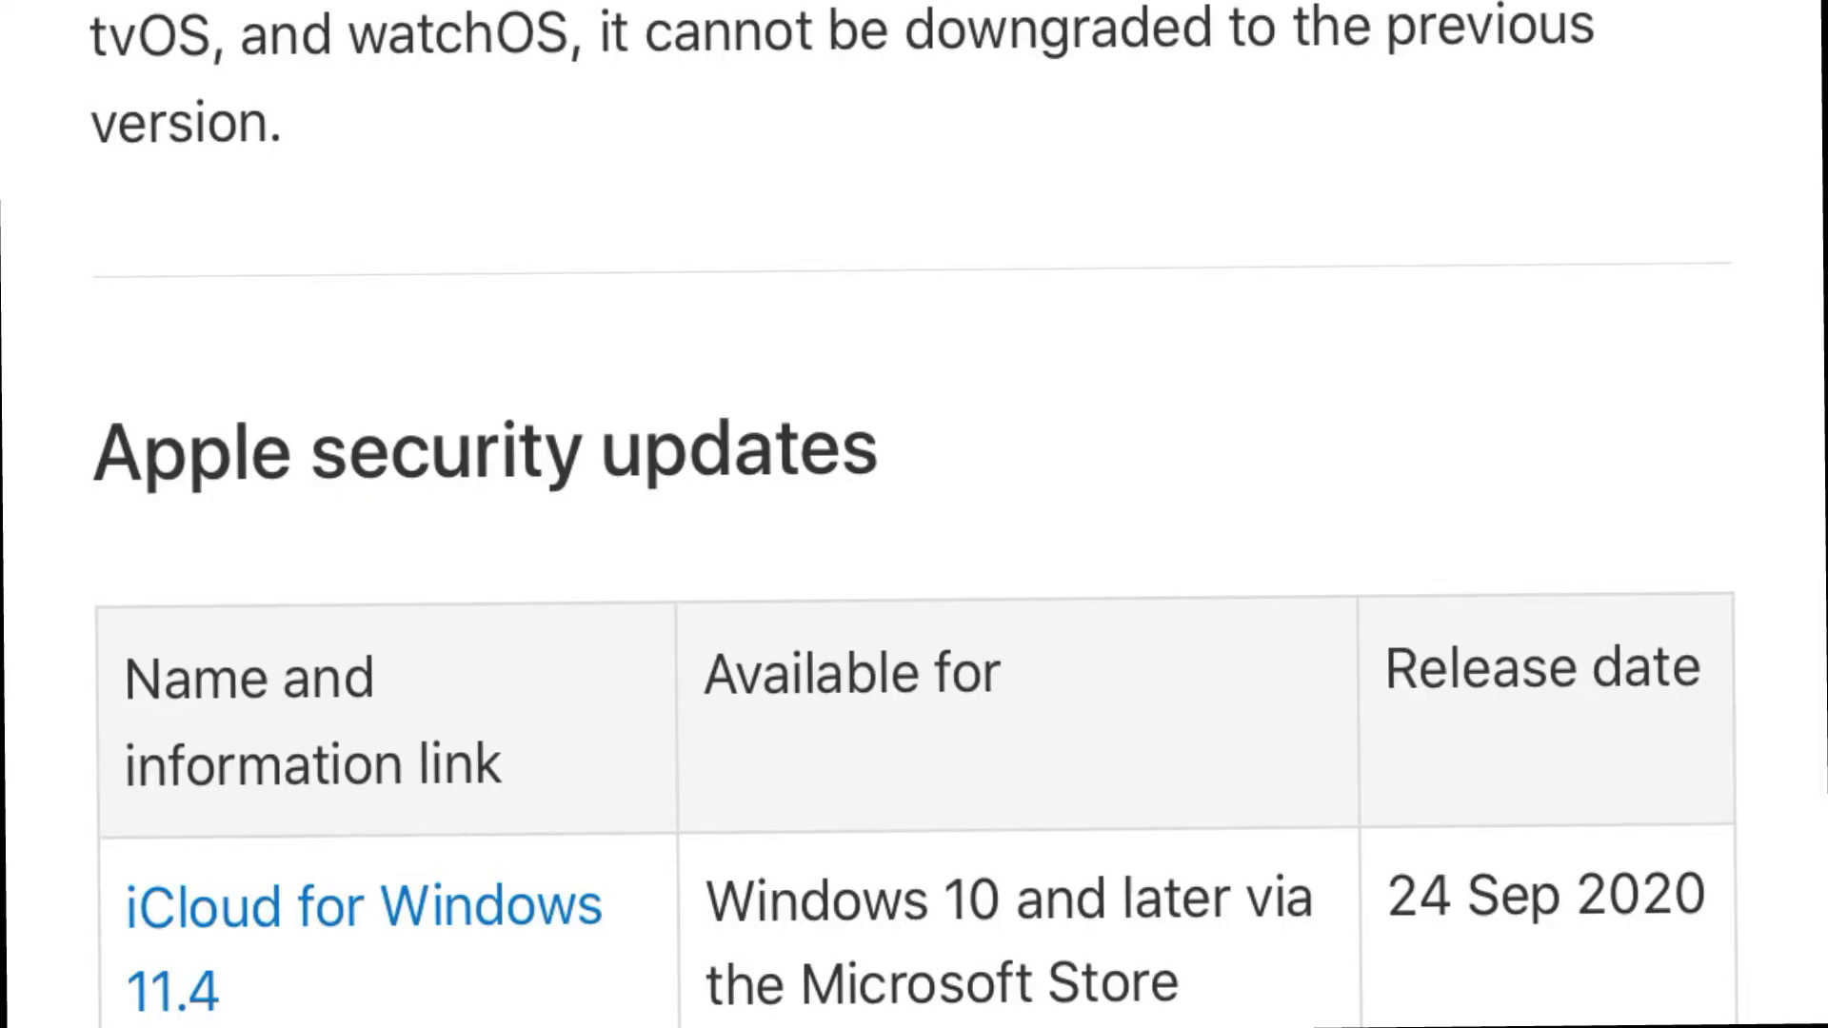
scroll(915, 529, down, 4)
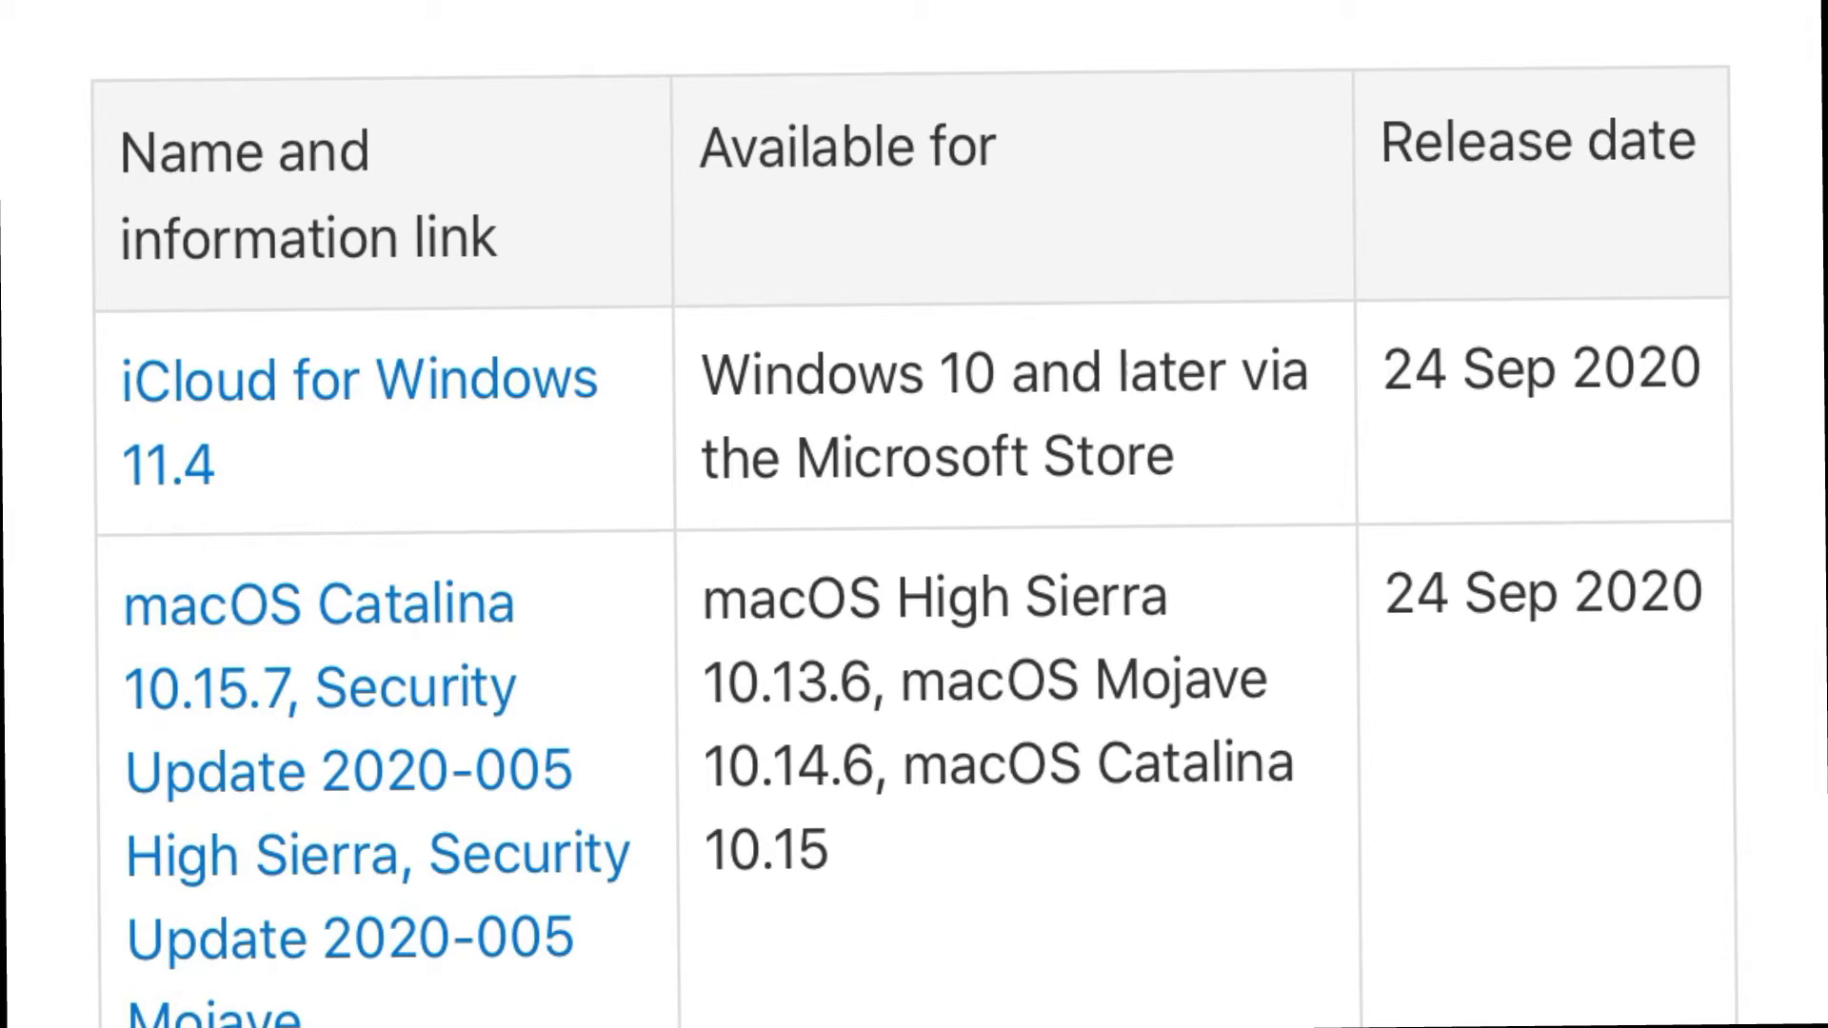
scroll(914, 529, down, 1)
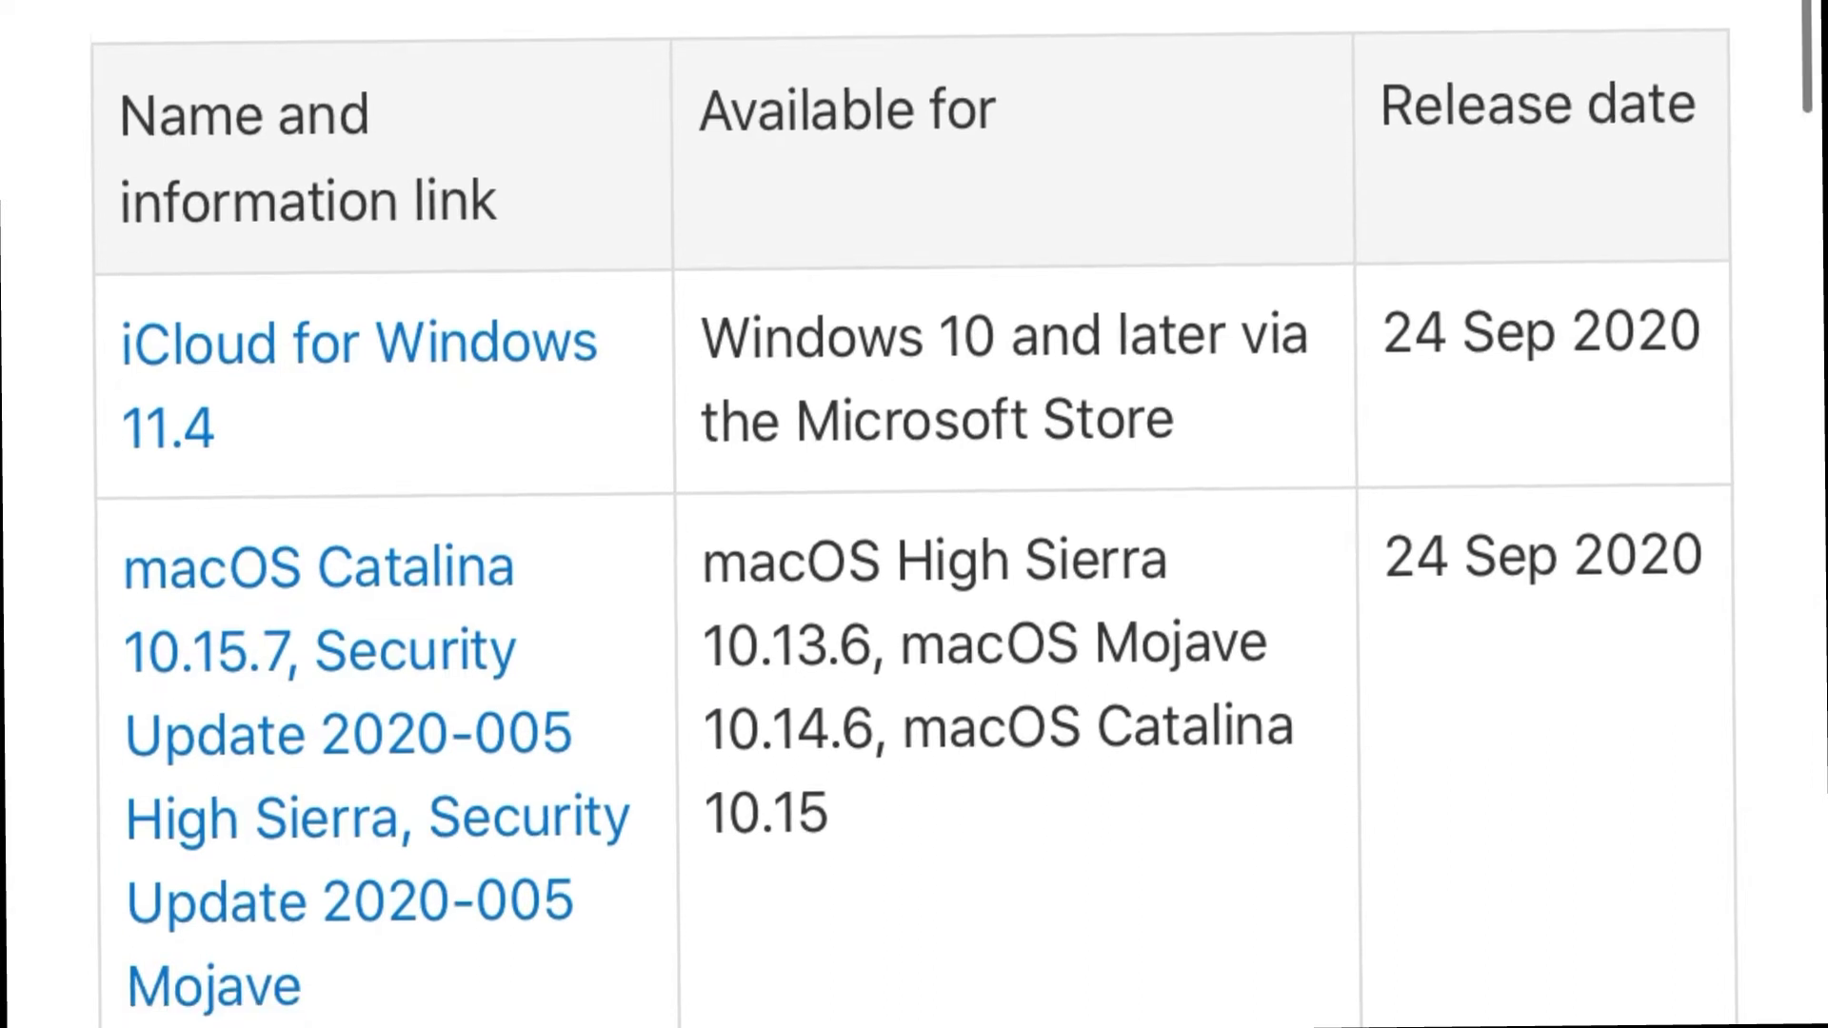
scroll(913, 529, down, 1)
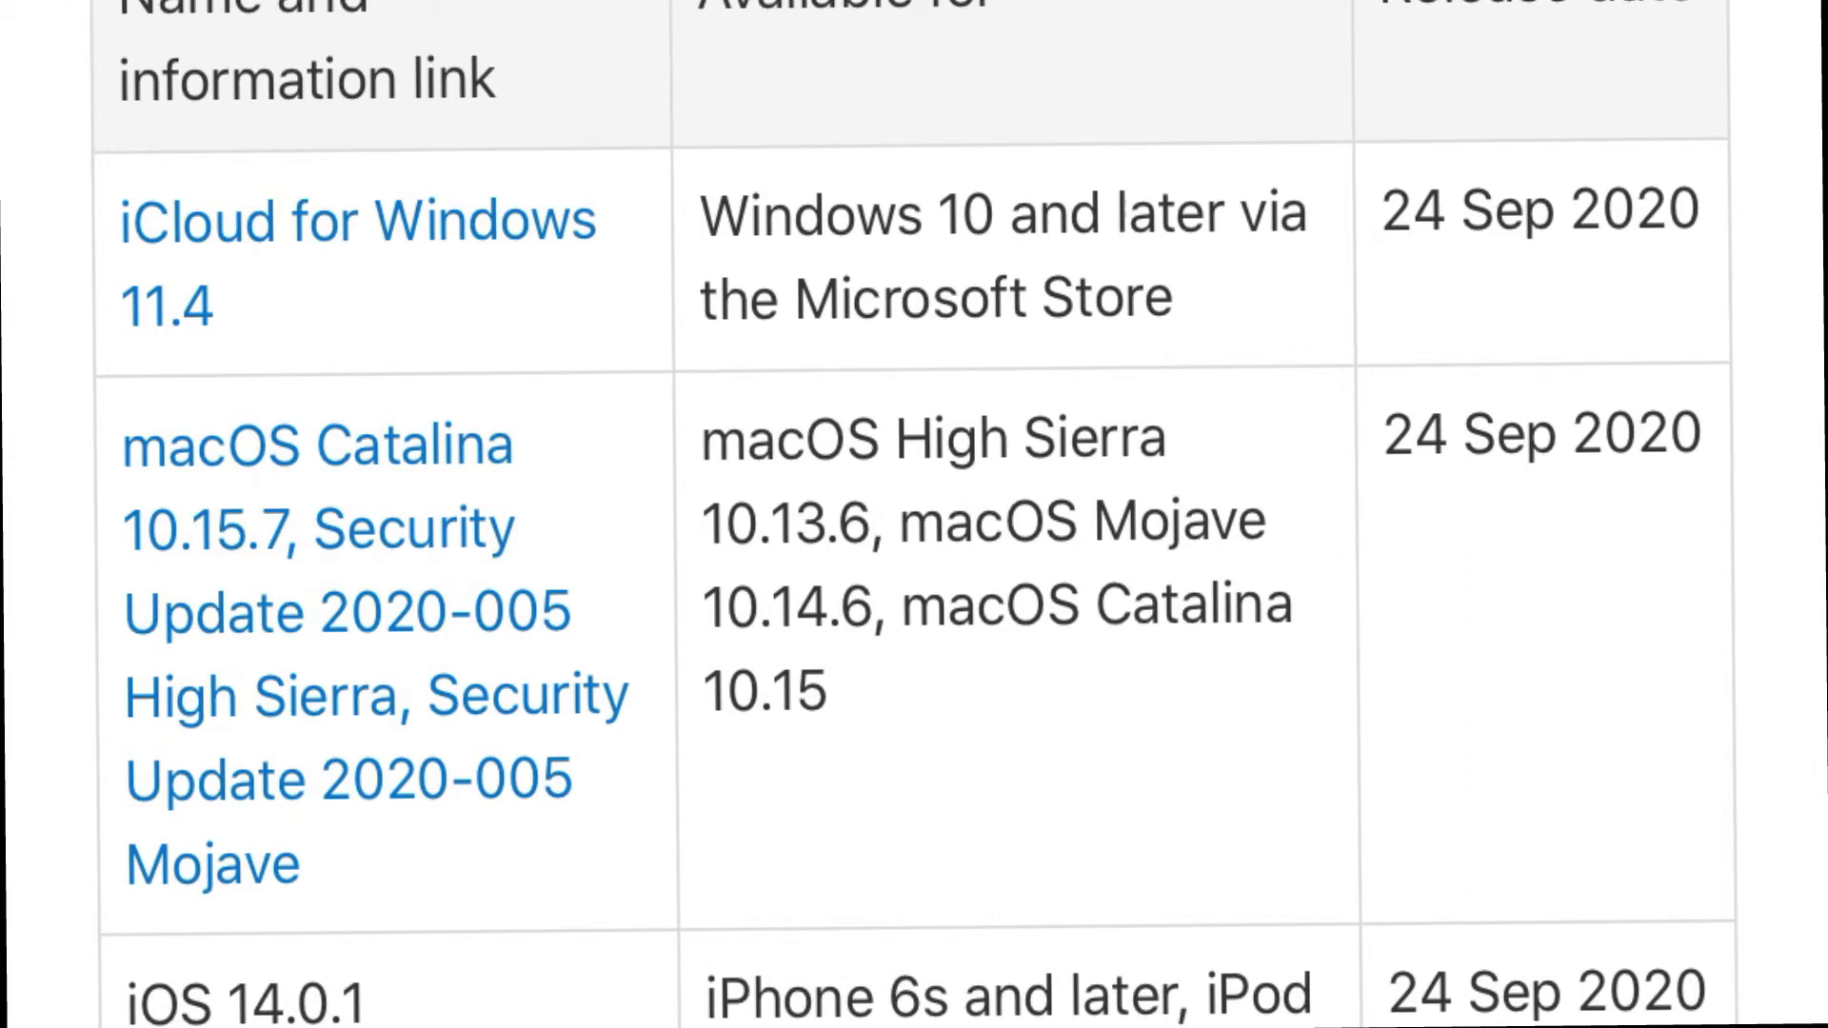
scroll(915, 528, up, 1)
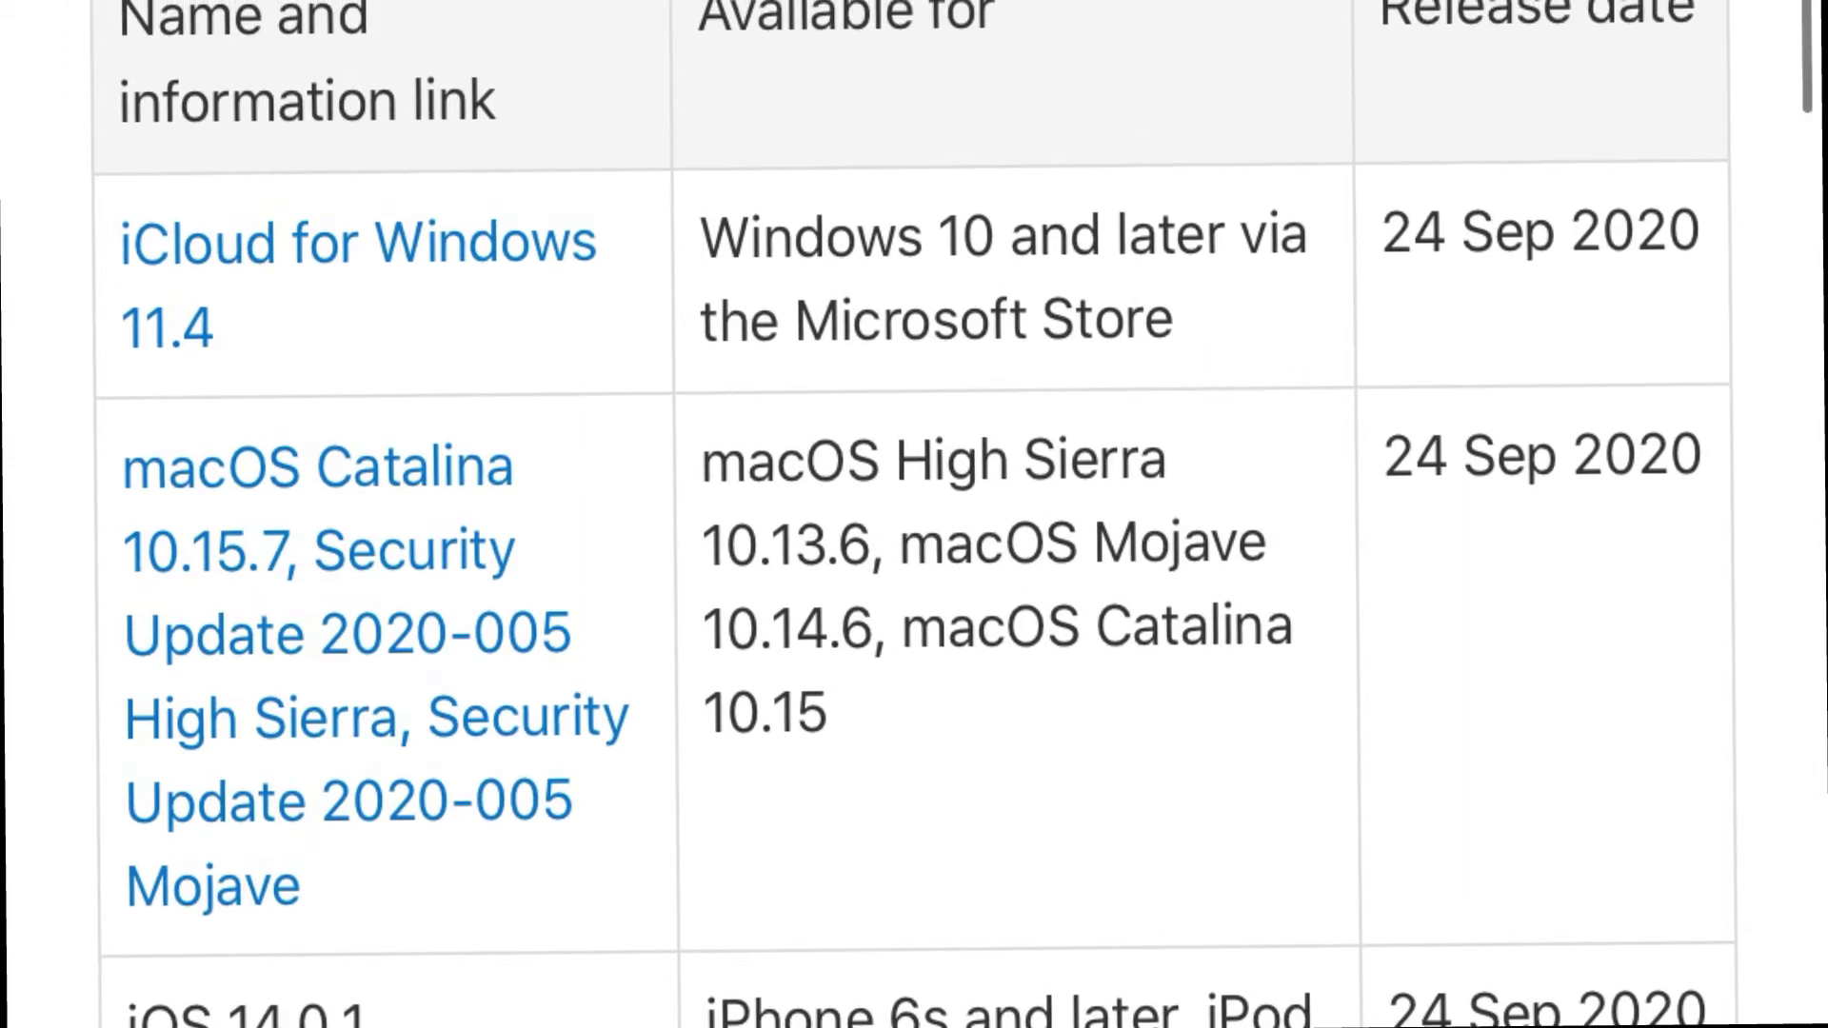
scroll(914, 514, down, 1)
scroll(915, 514, down, 2)
scroll(914, 514, down, 2)
scroll(913, 514, down, 2)
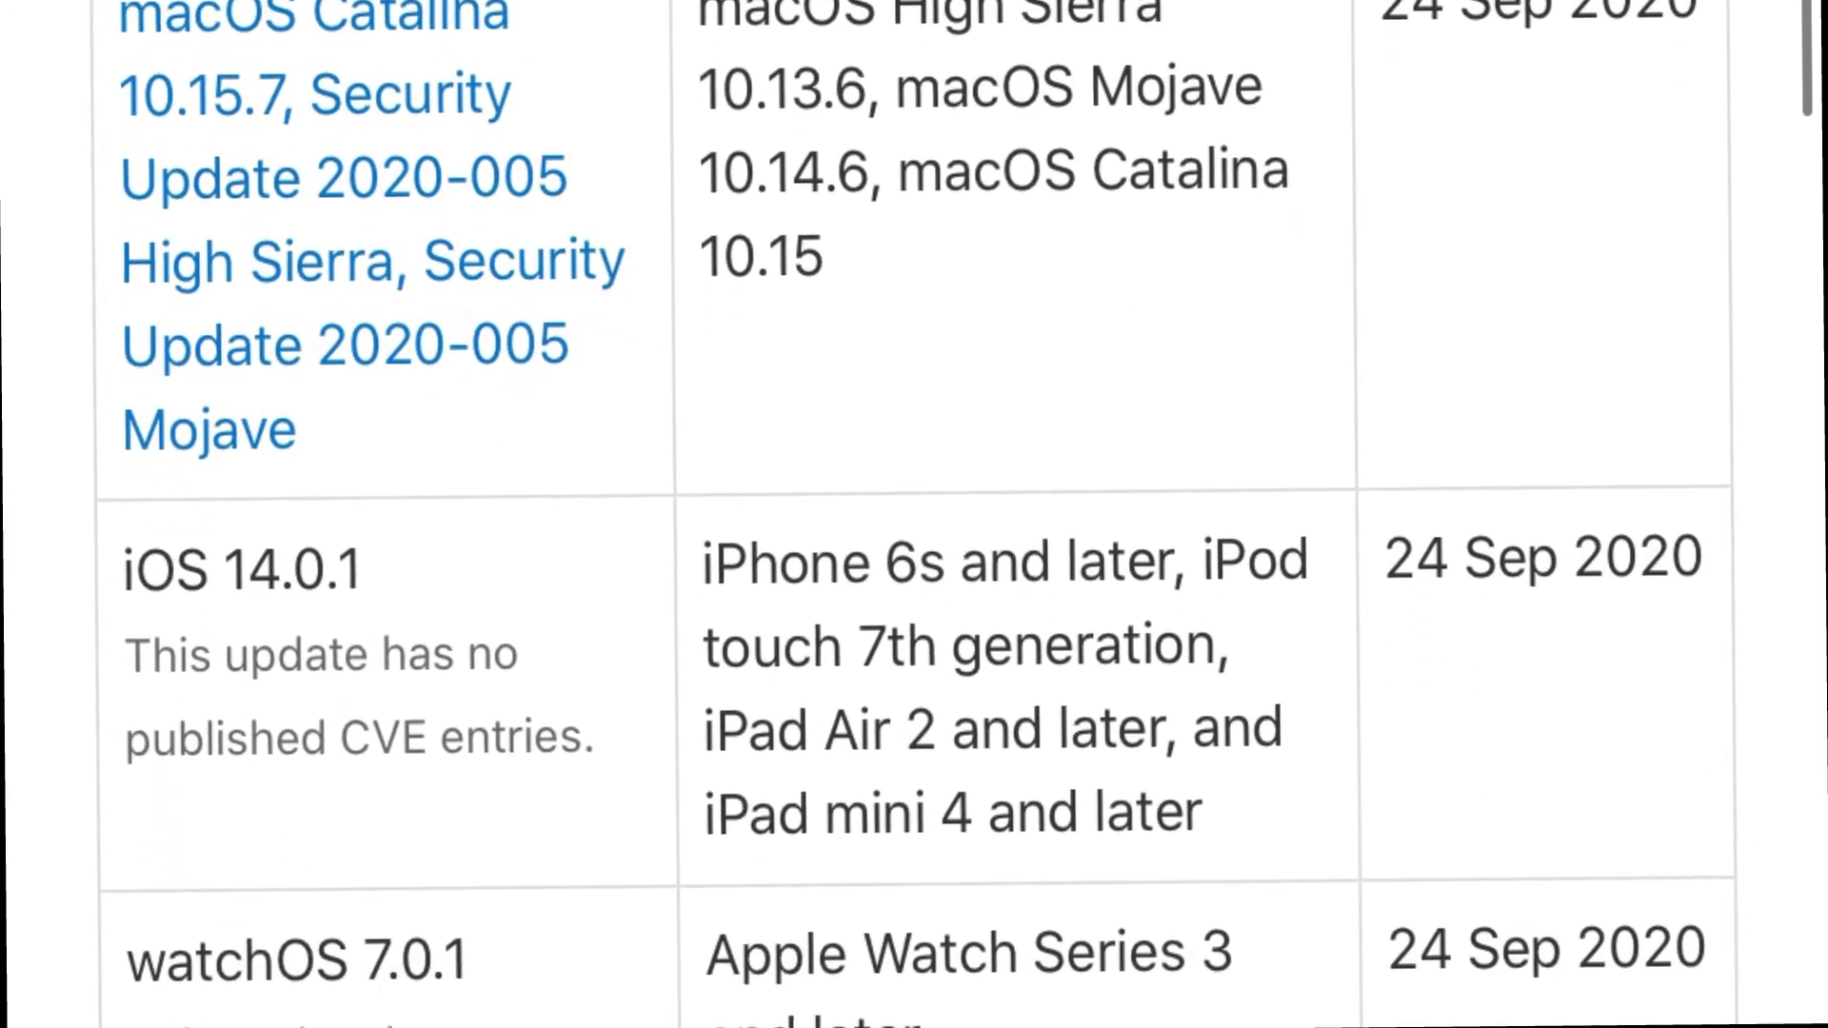
scroll(914, 515, down, 2)
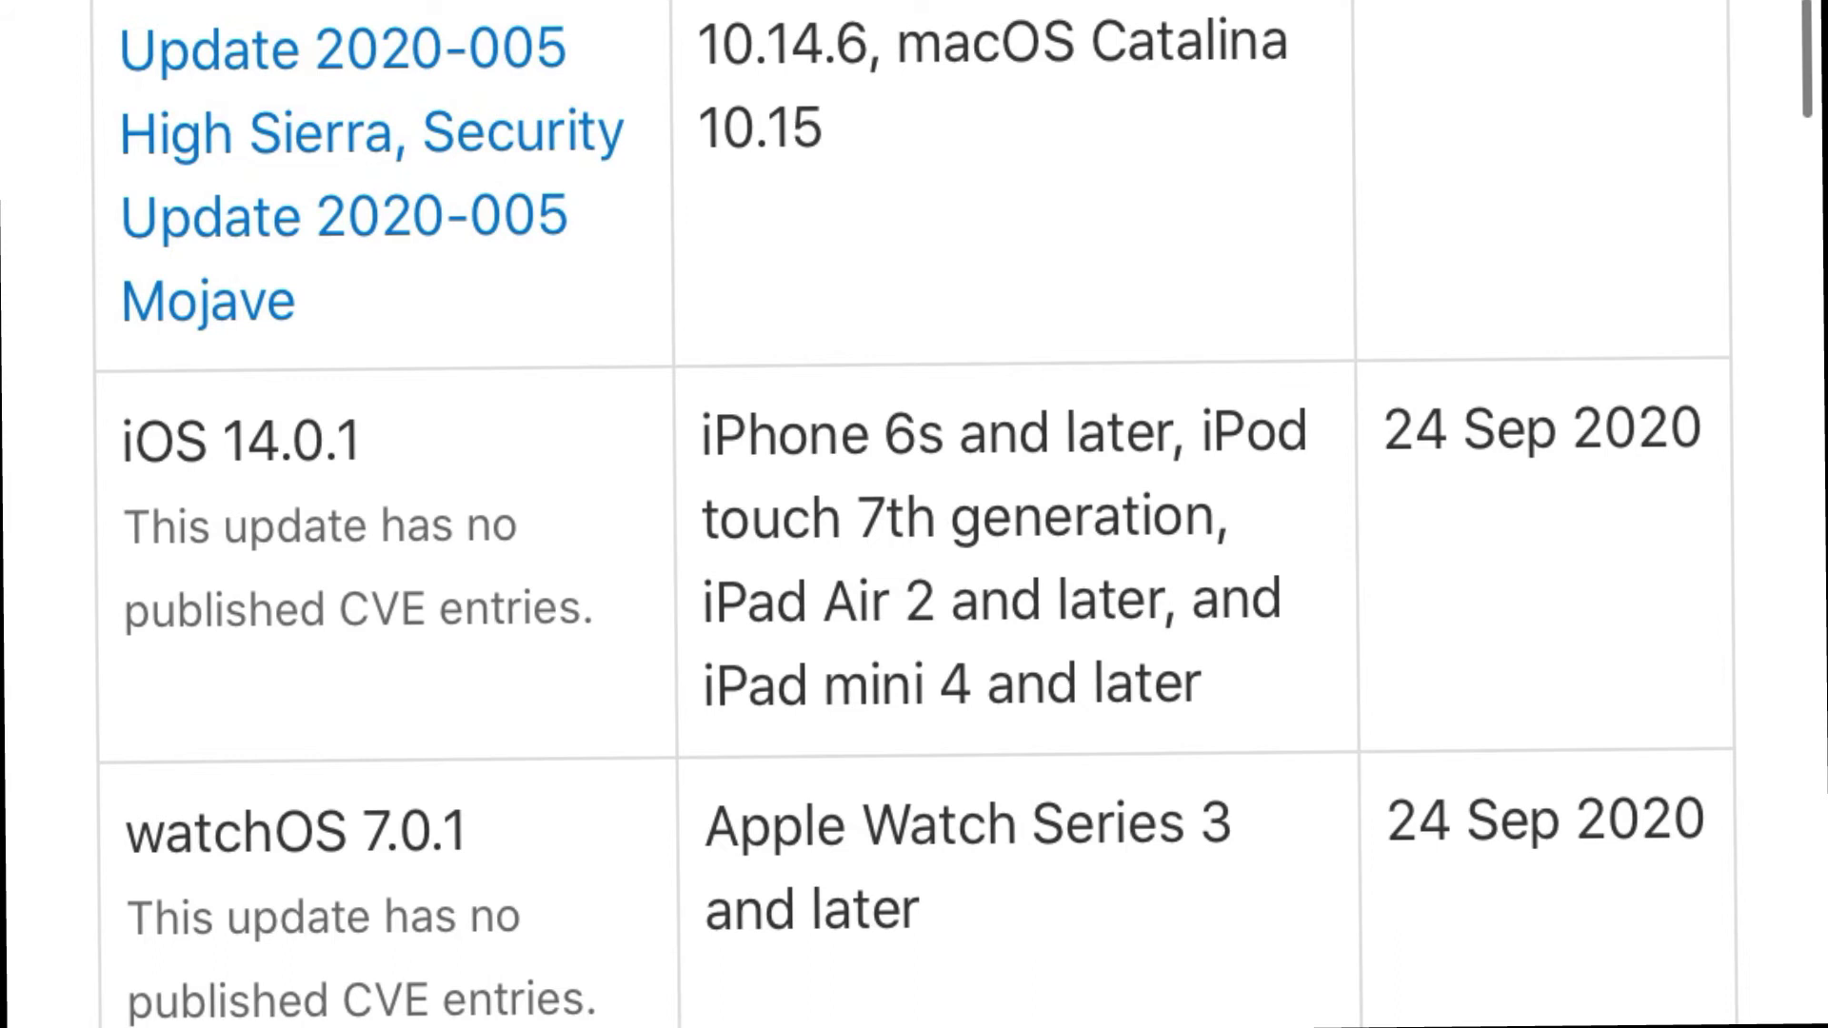
scroll(914, 514, down, 1)
scroll(915, 514, down, 1)
scroll(915, 515, down, 1)
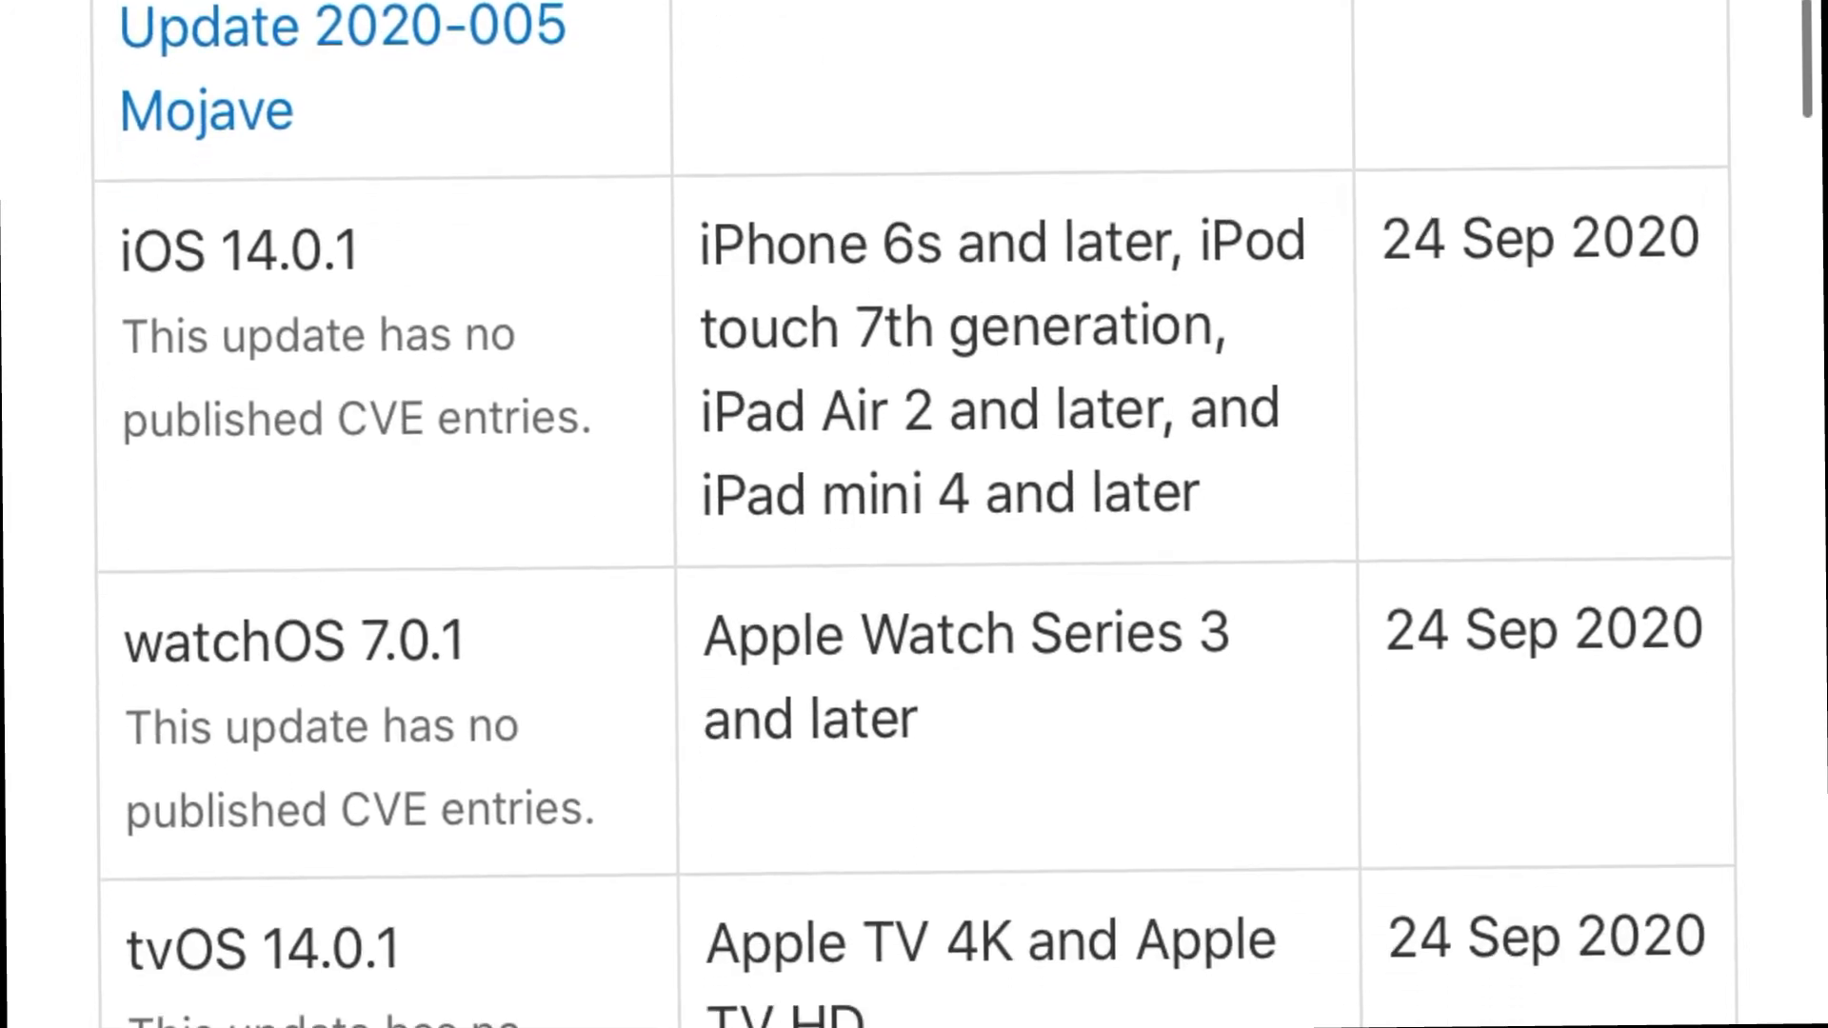
scroll(914, 514, down, 1)
scroll(914, 514, down, 1)
scroll(914, 514, down, 1)
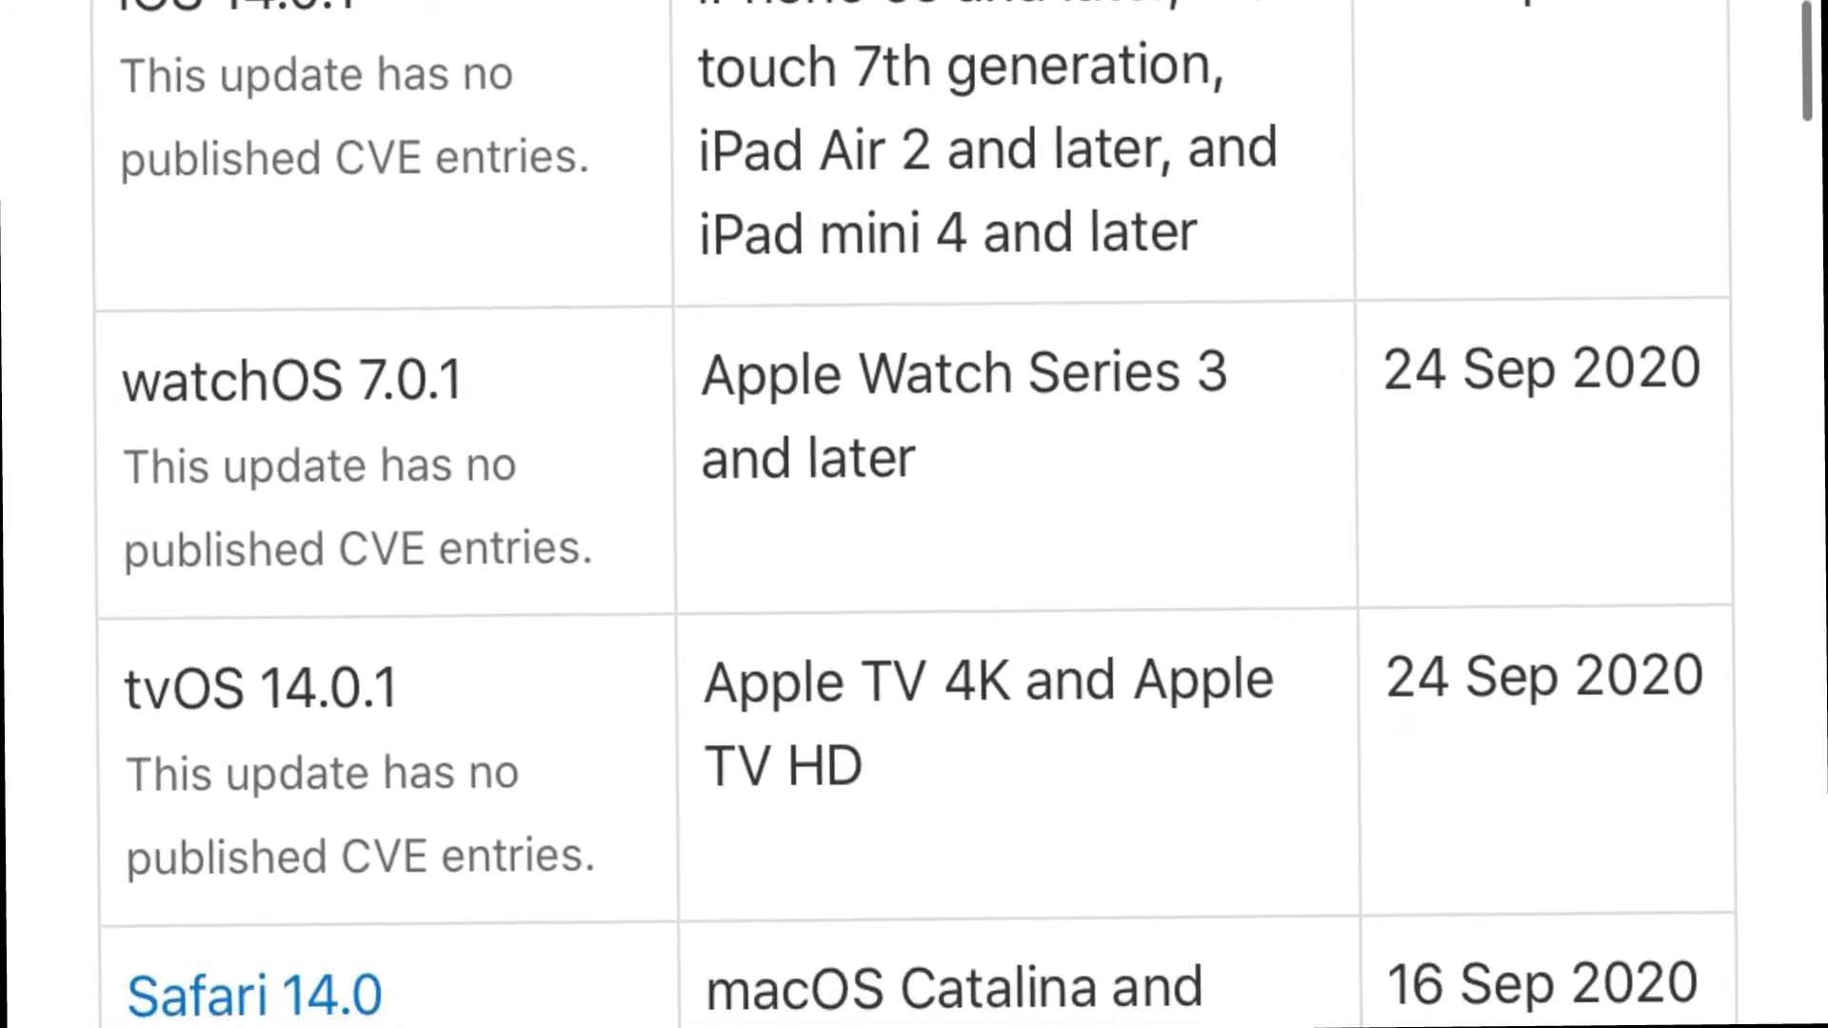
scroll(914, 514, down, 1)
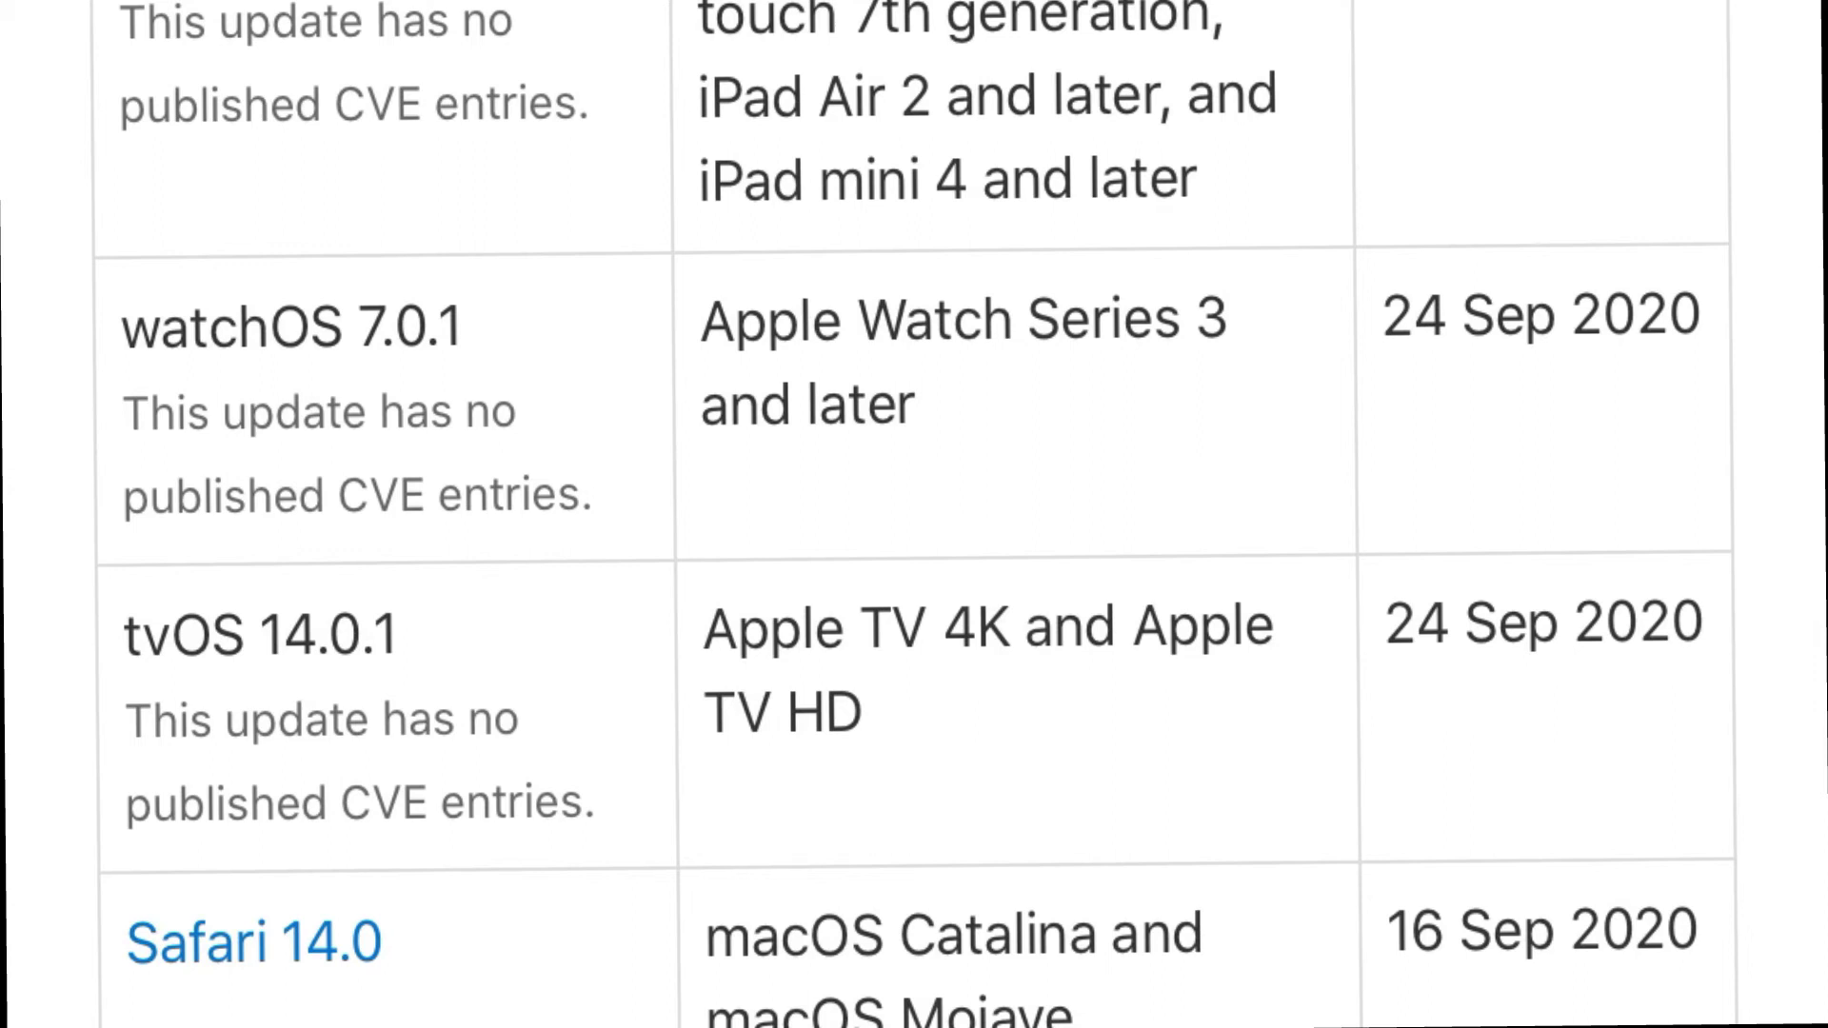
scroll(915, 514, up, 5)
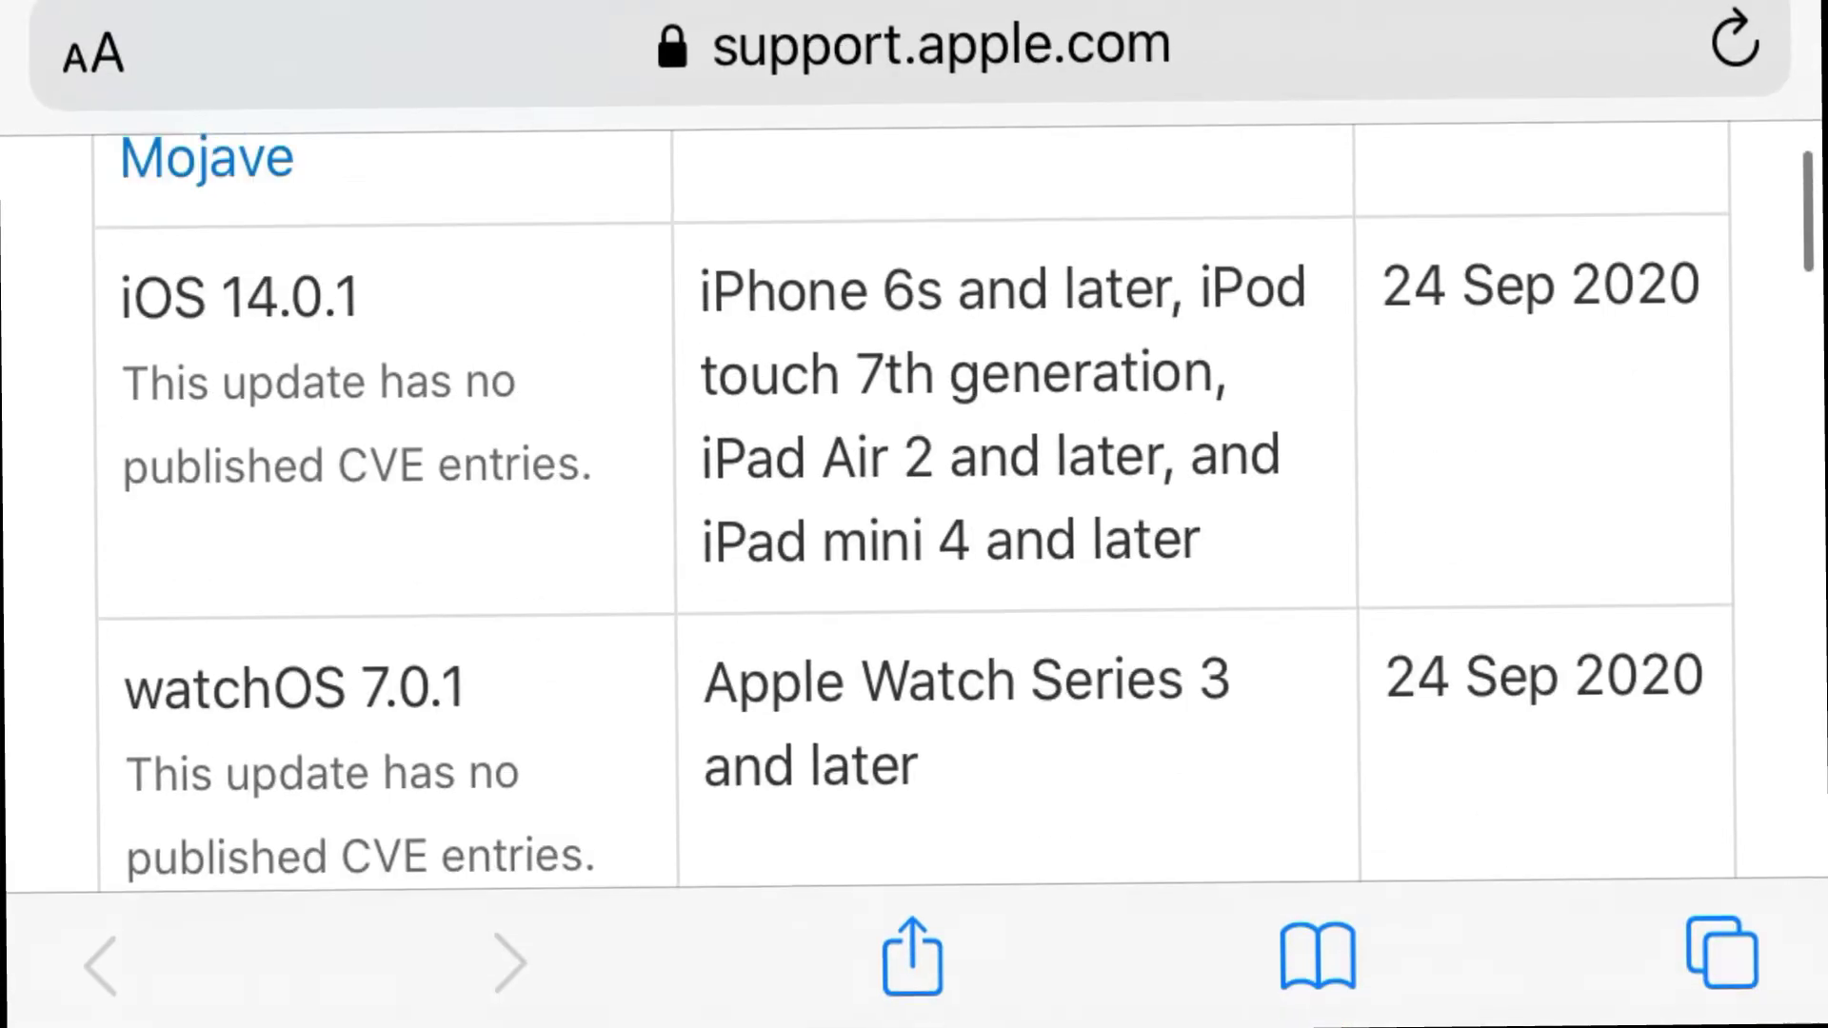
scroll(914, 514, up, 3)
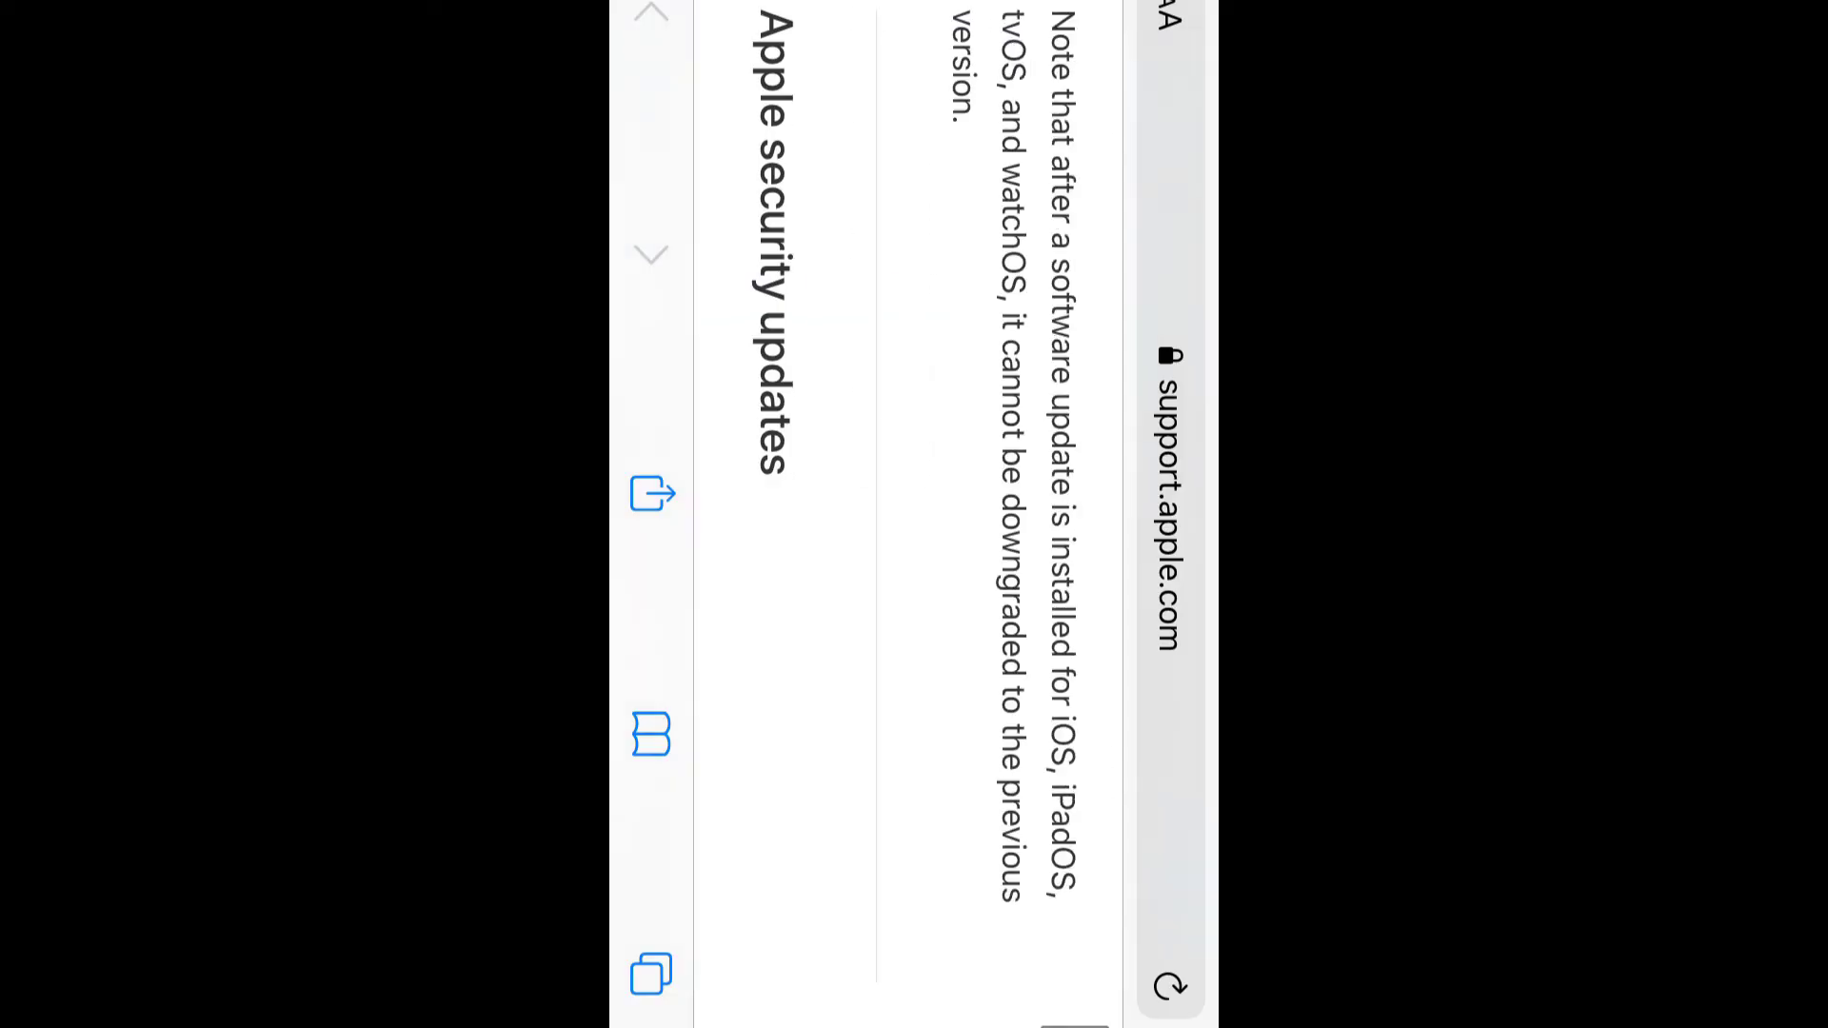
scroll(913, 514, up, 3)
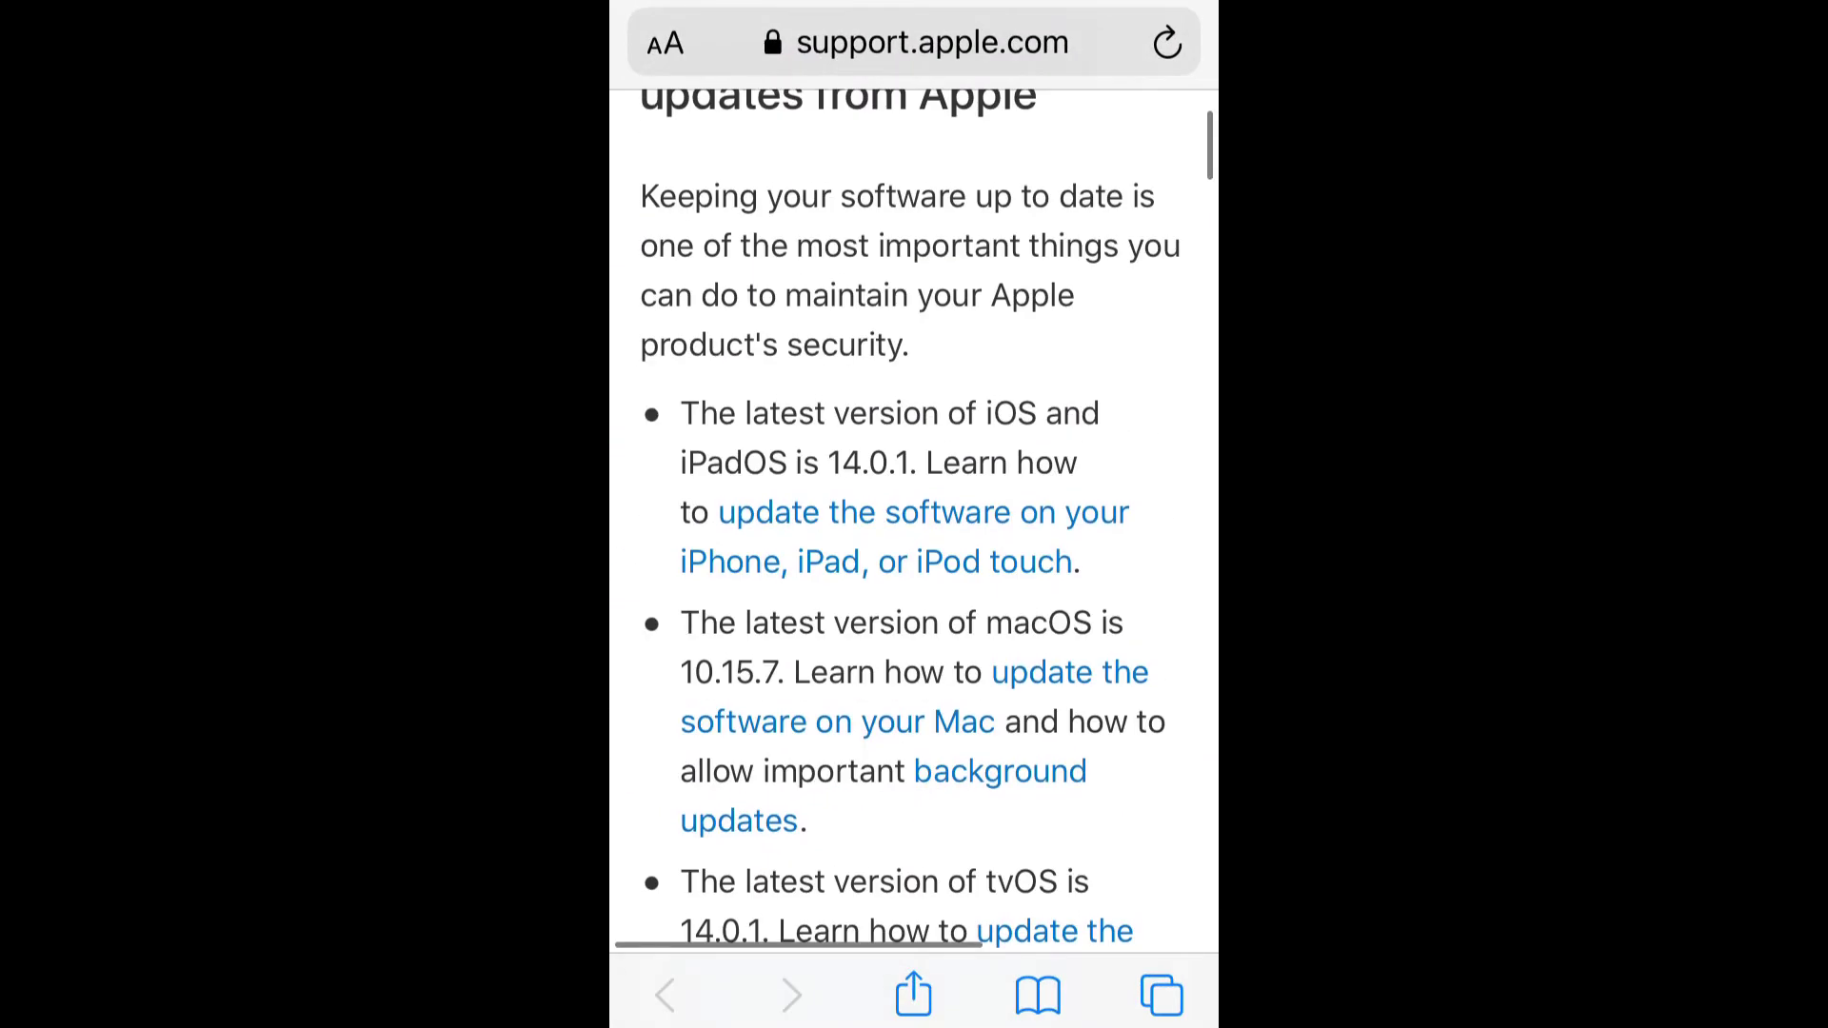
Step: Exit Safari back to the iOS 14.0.1 Software Update screen
key(super)
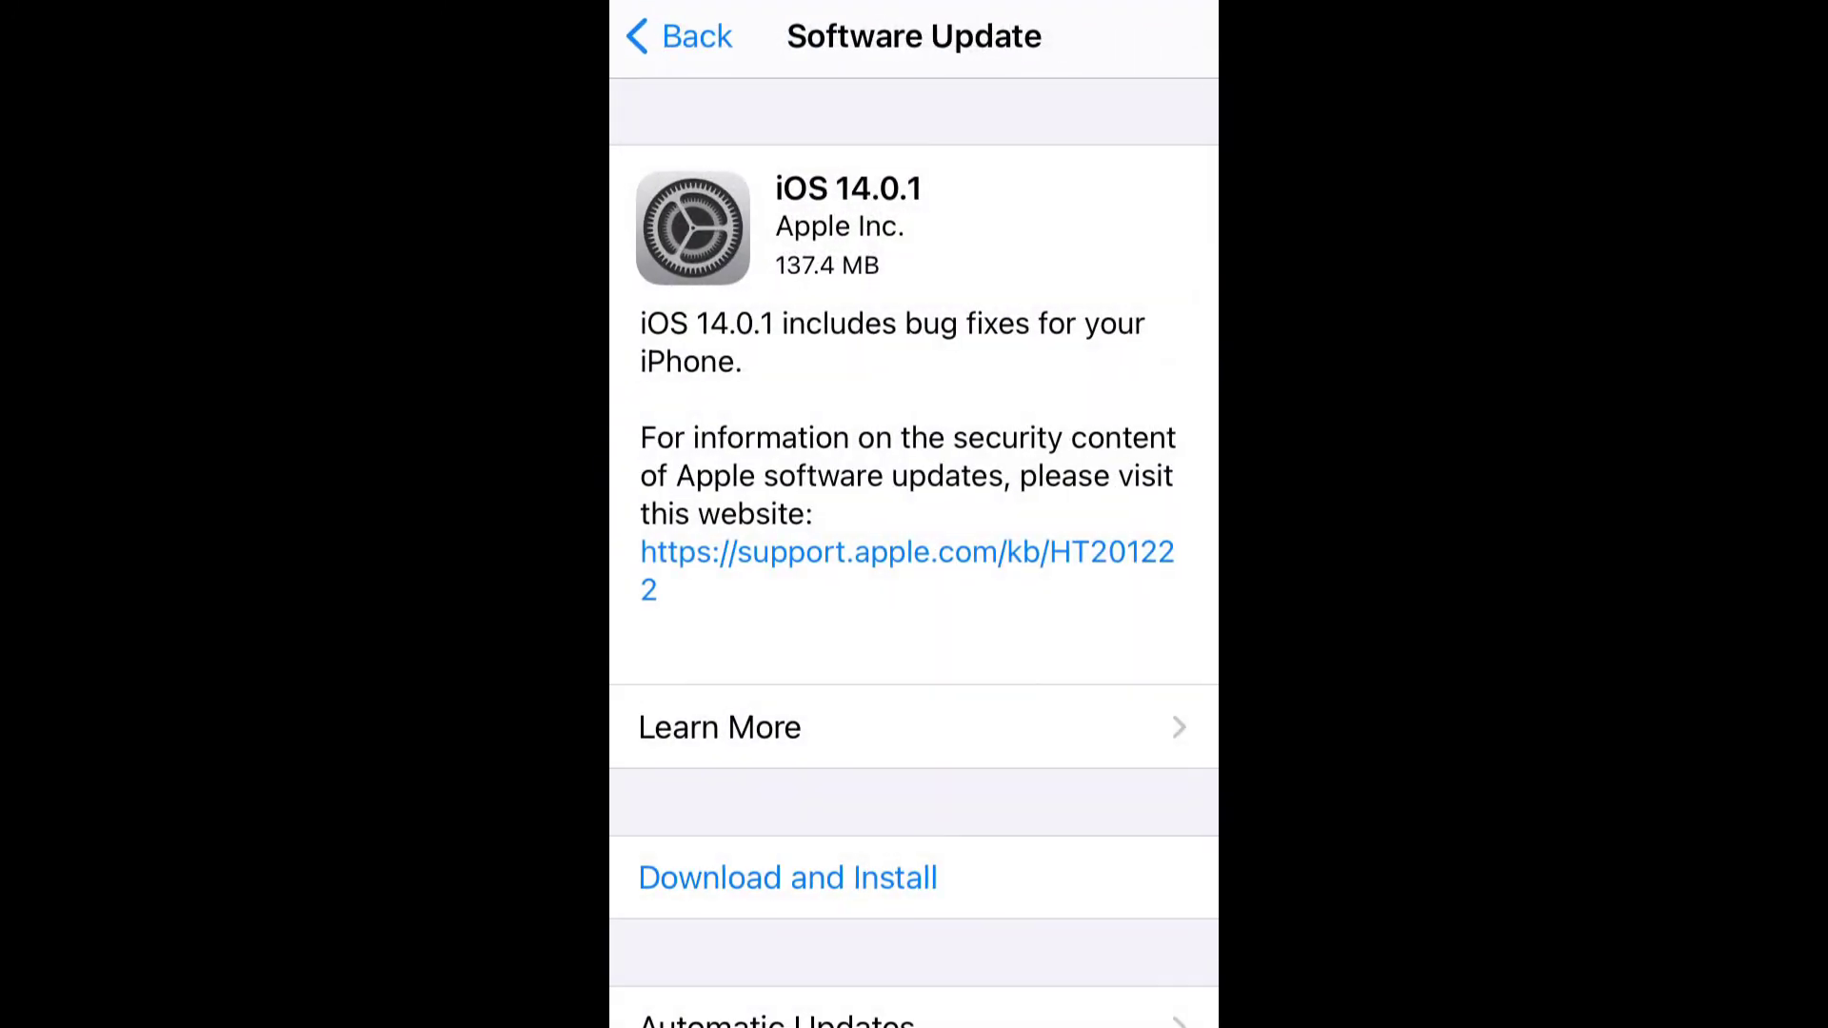
scroll(914, 543, down, 2)
Step: Start the iOS 14.0.1 download and install
click(787, 772)
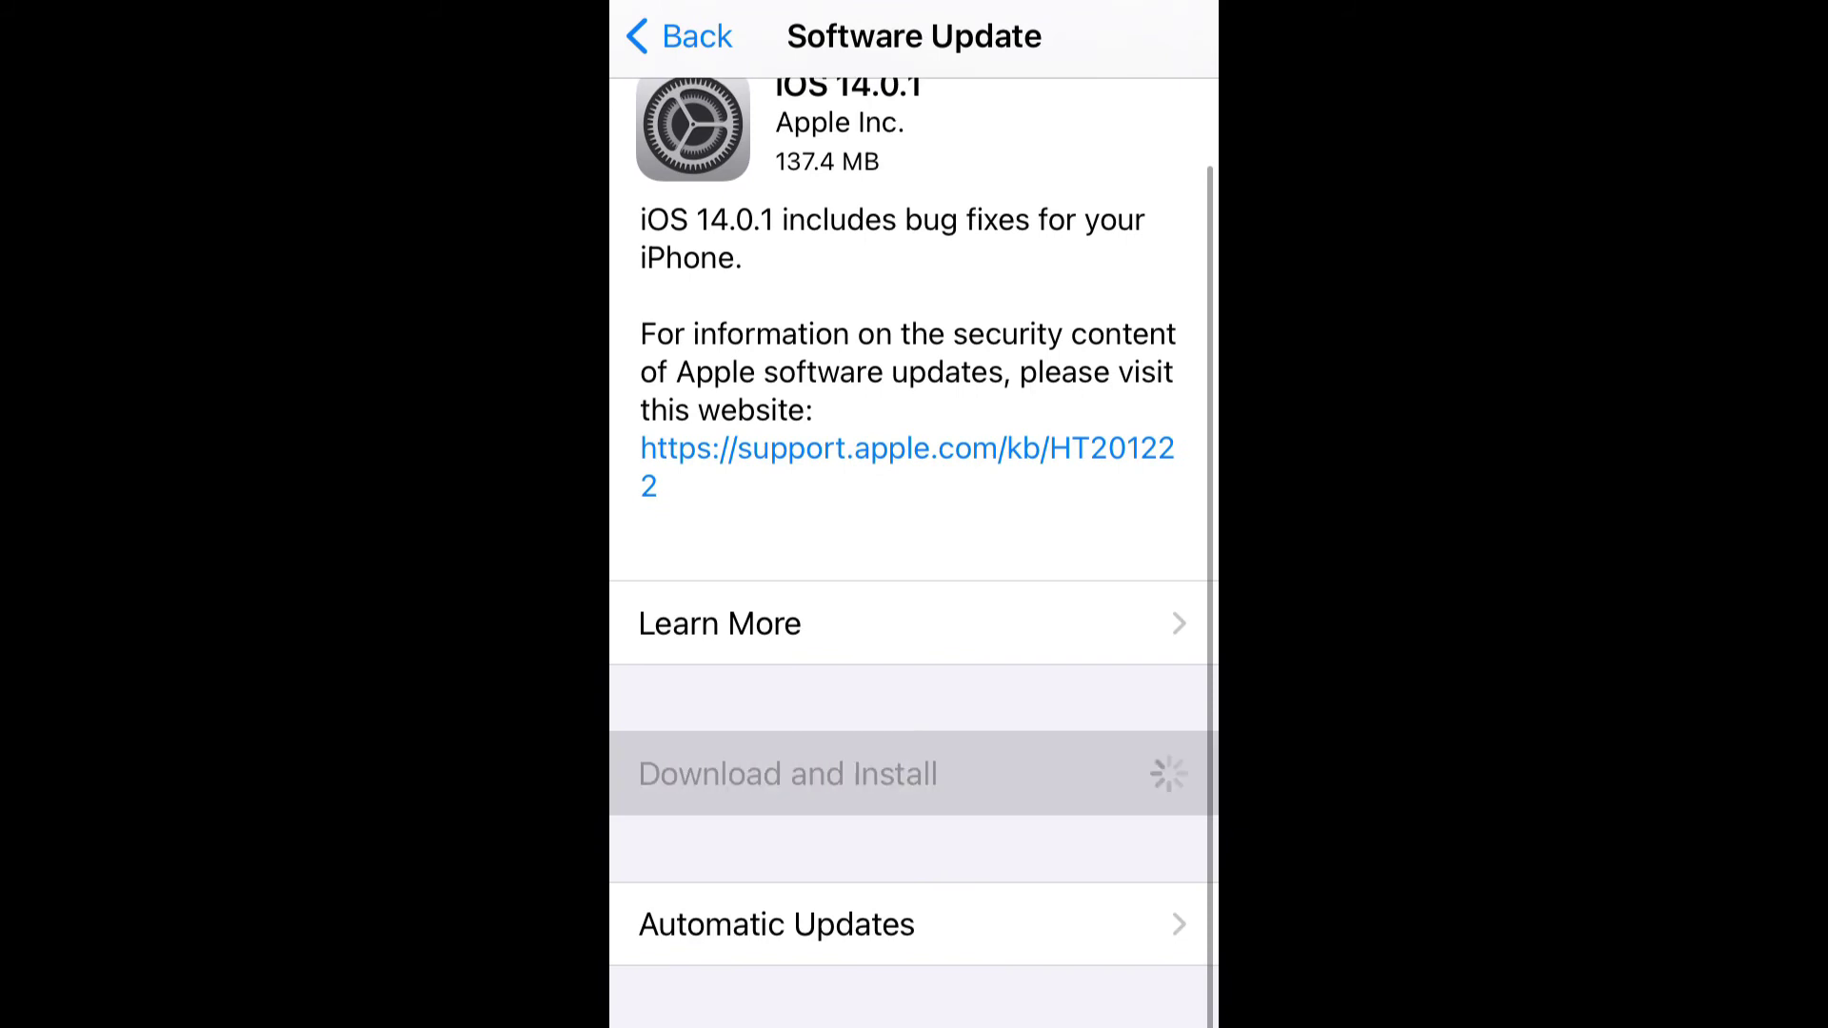
text(00000)
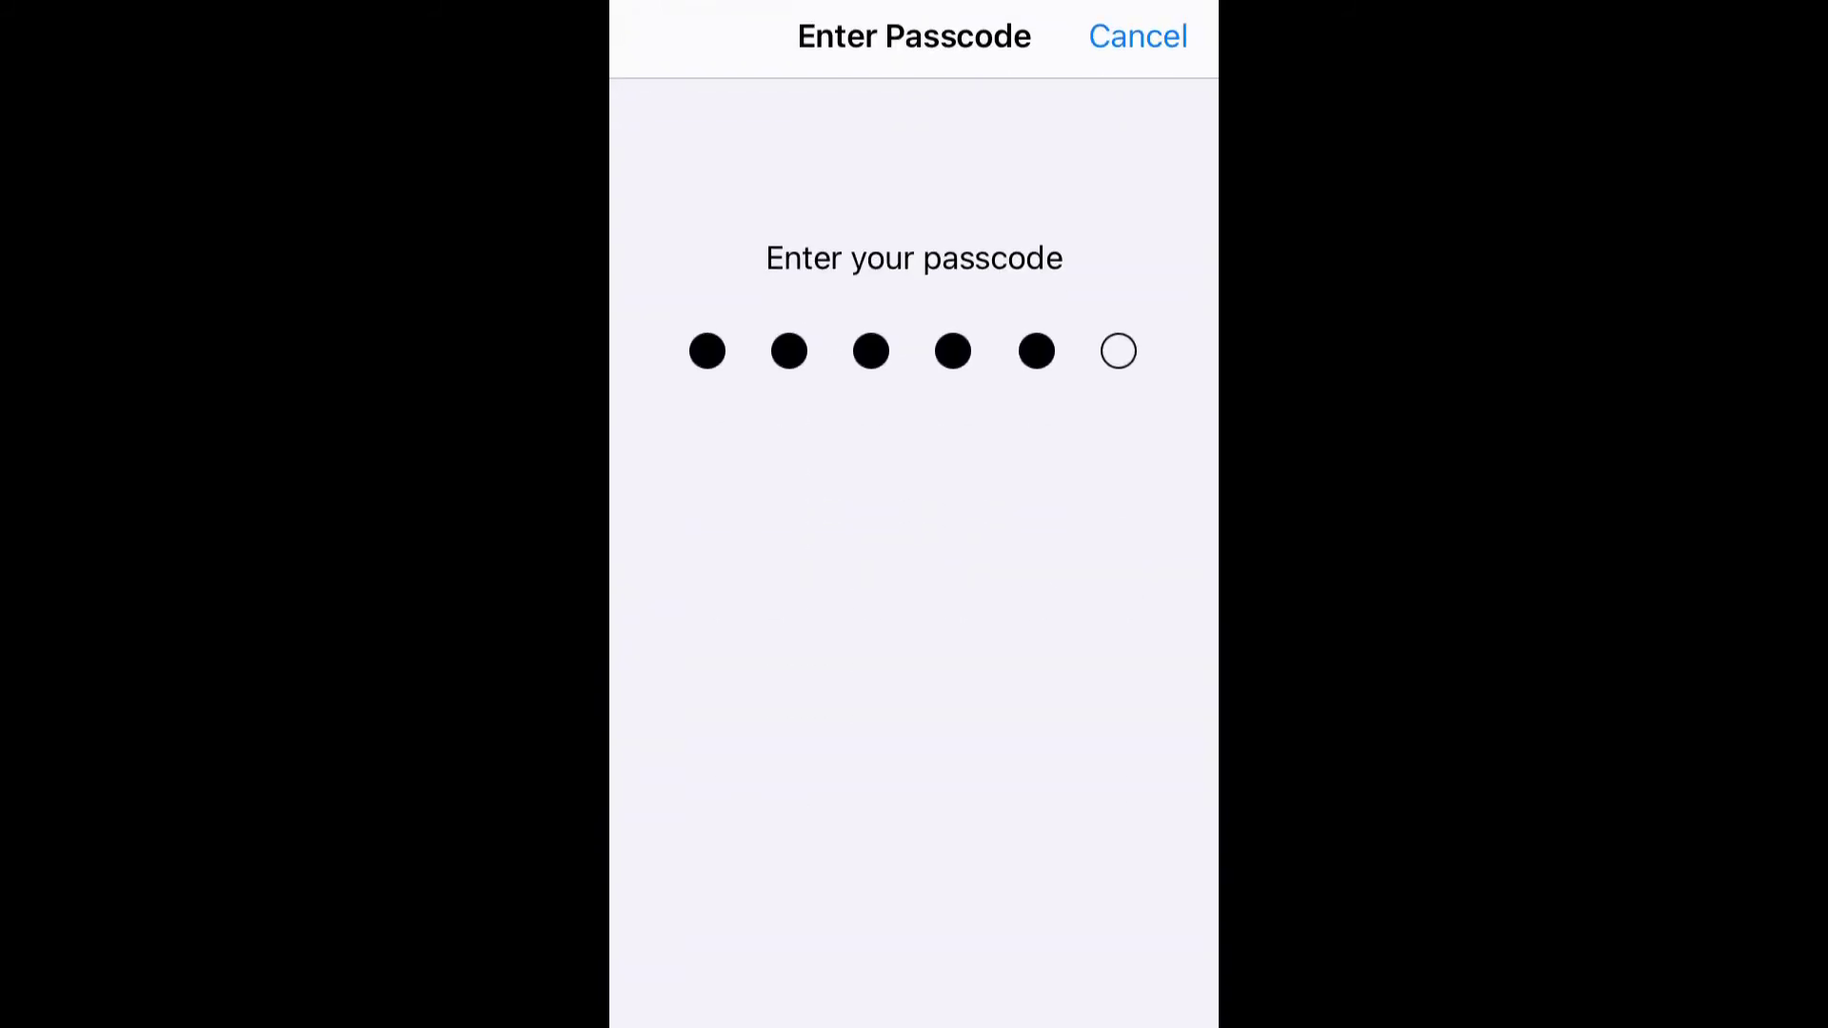
text(0)
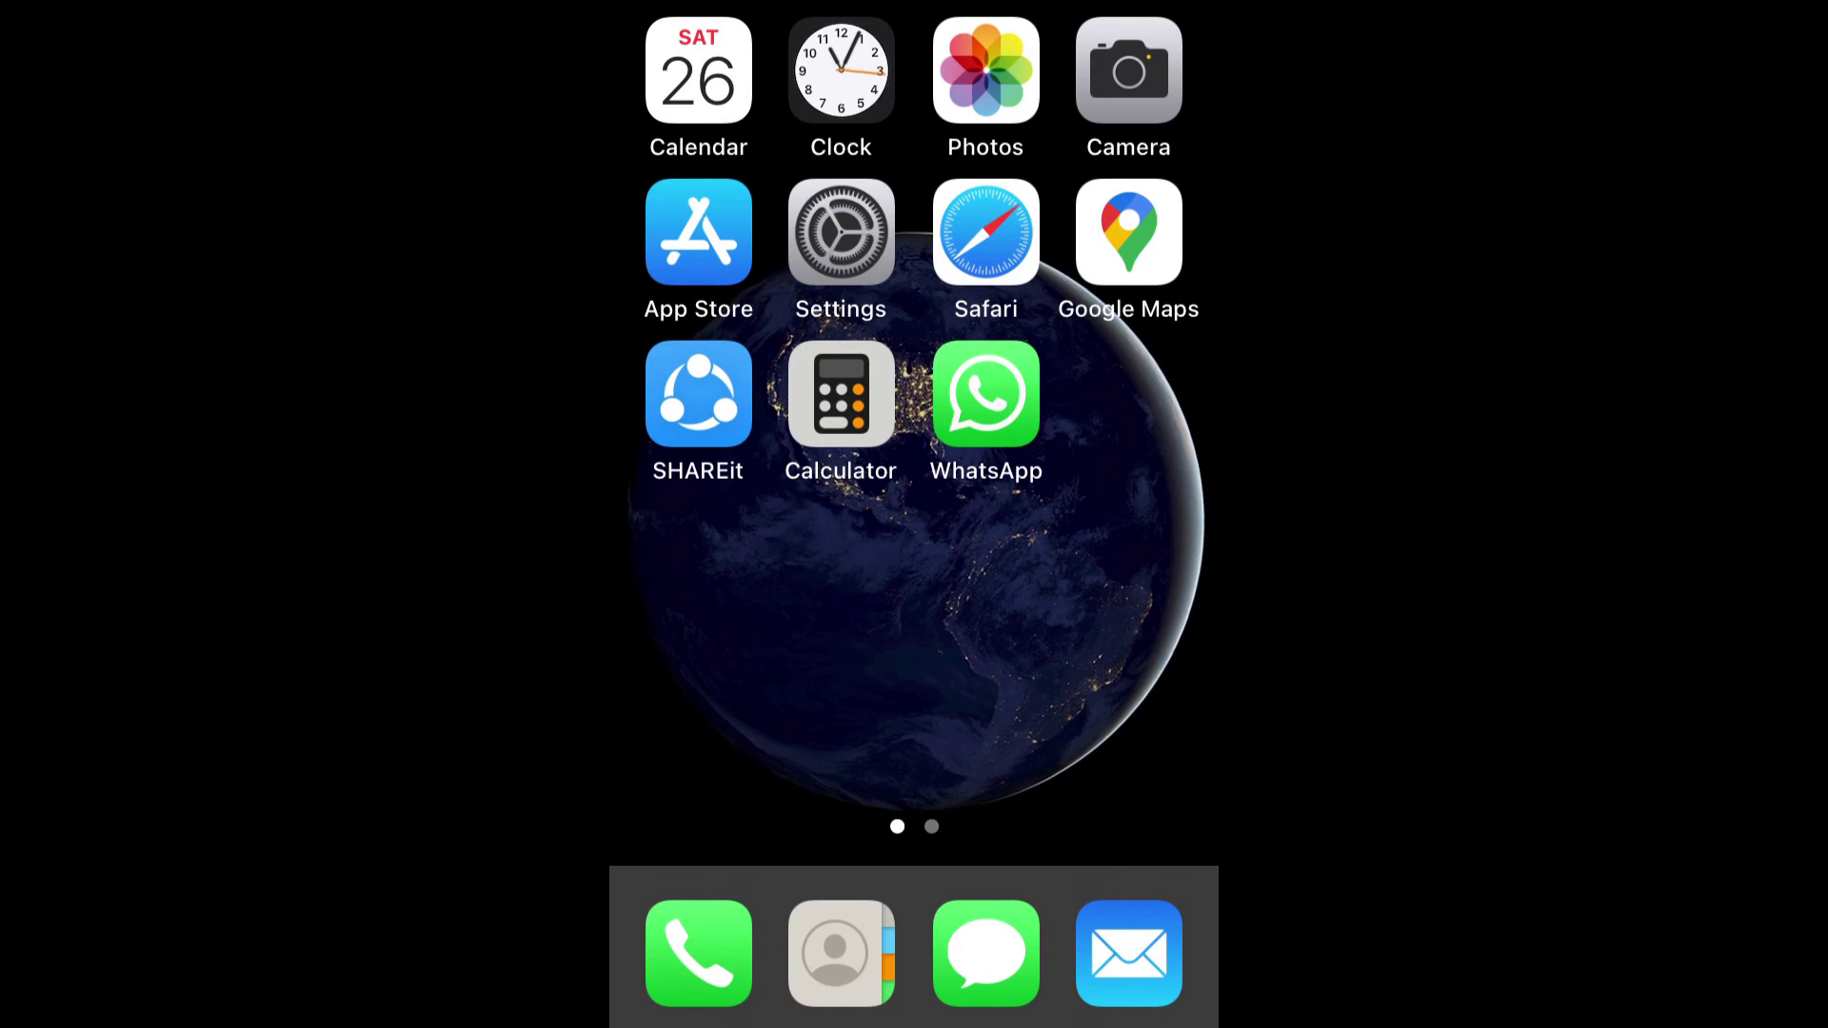
Step: Confirm in General > Software Update that iOS 14.0.1 is up to date, then go home
click(840, 232)
scroll(914, 571, down, 5)
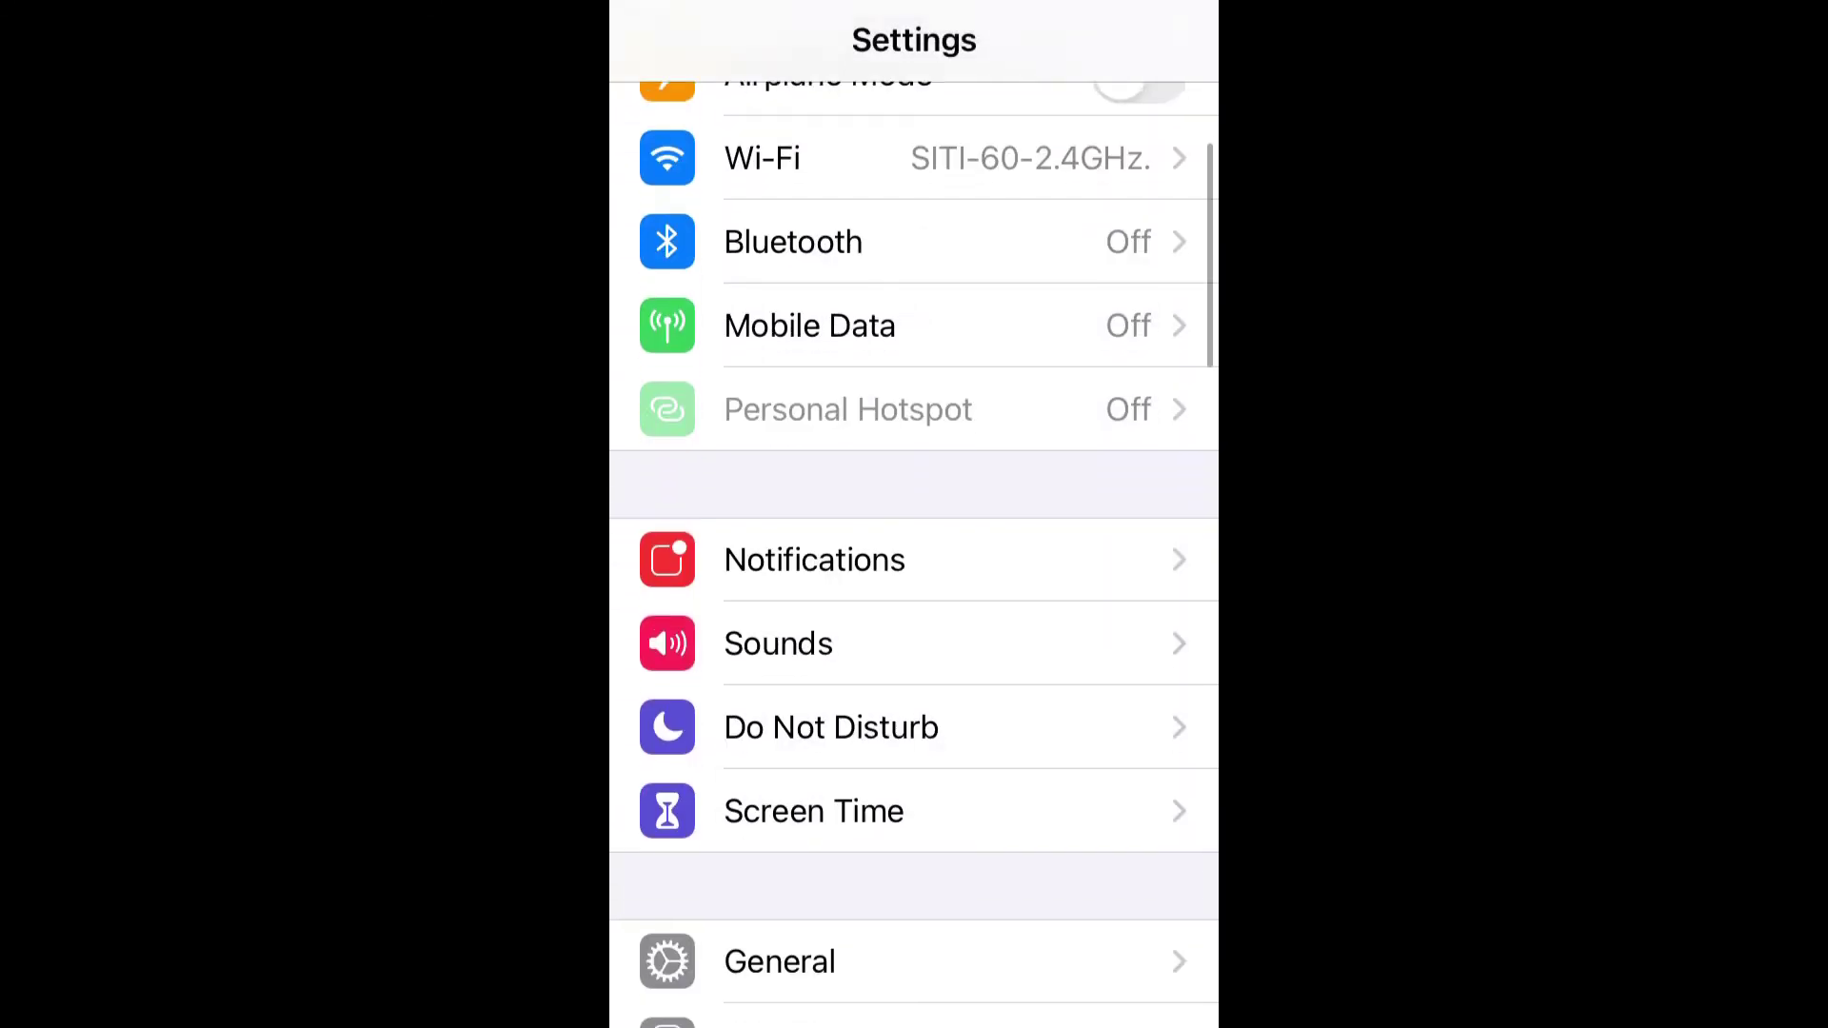
click(801, 590)
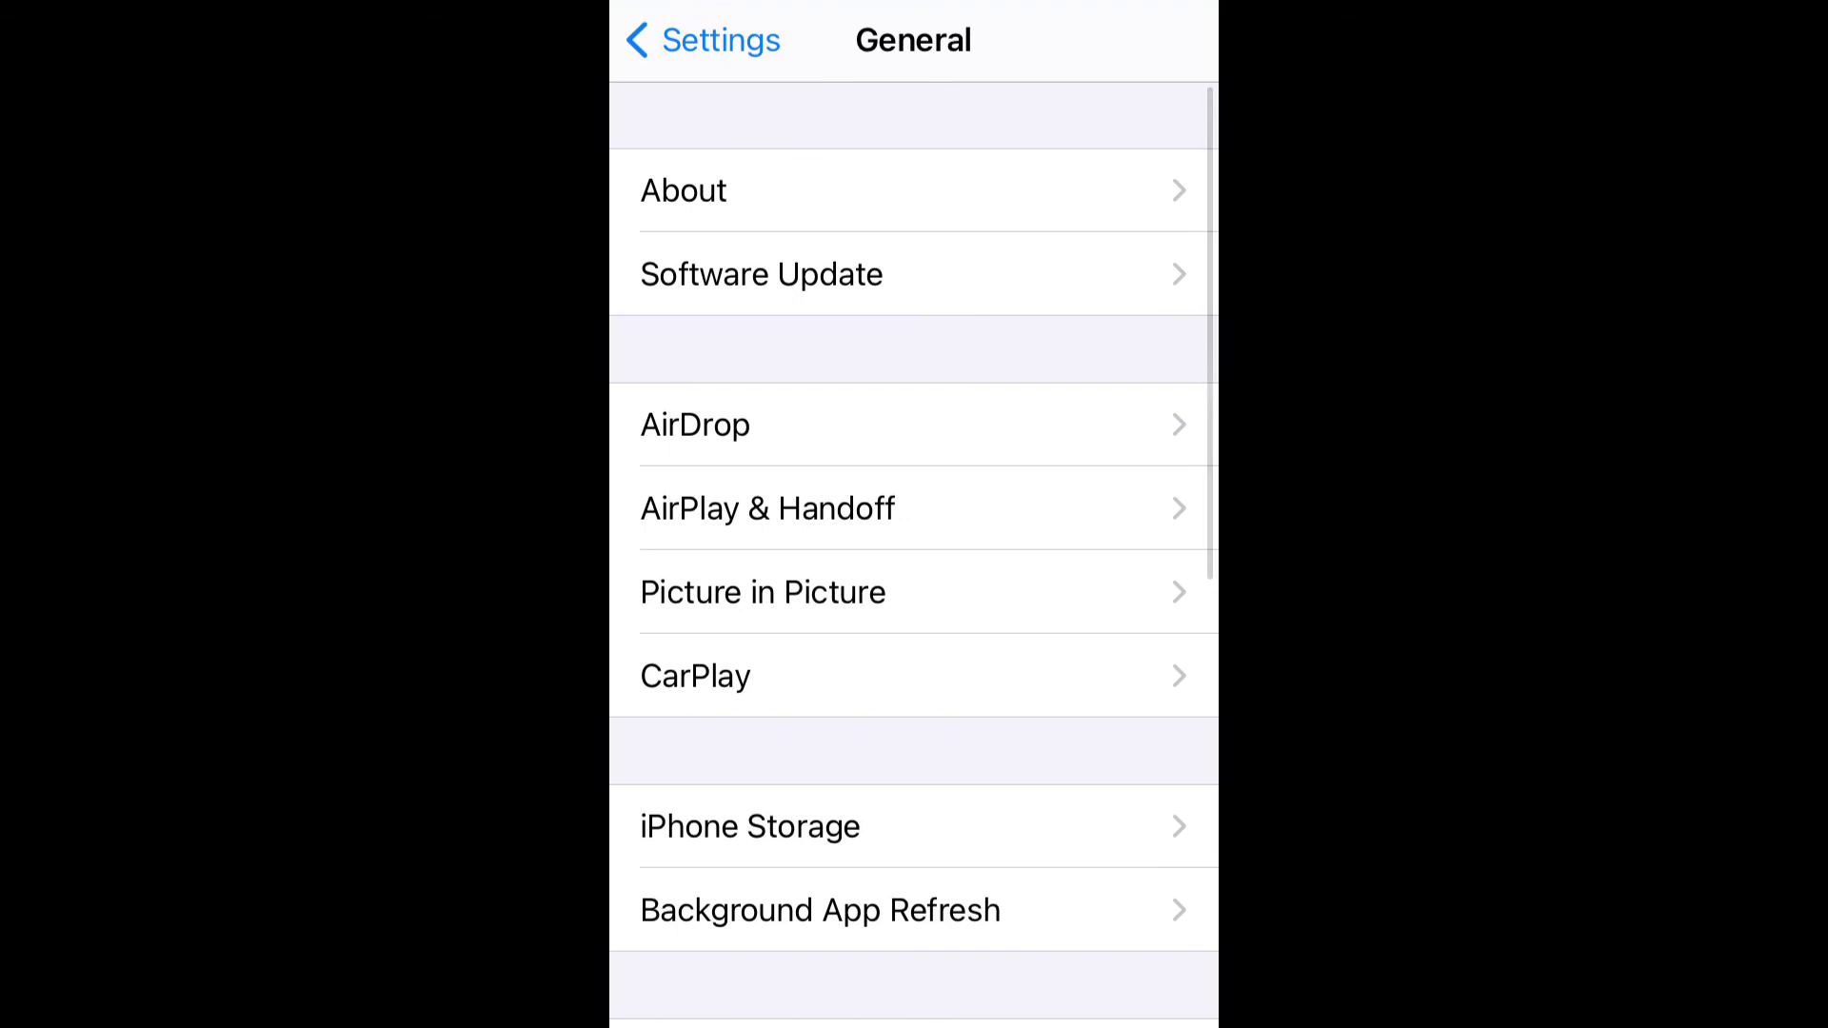
click(793, 274)
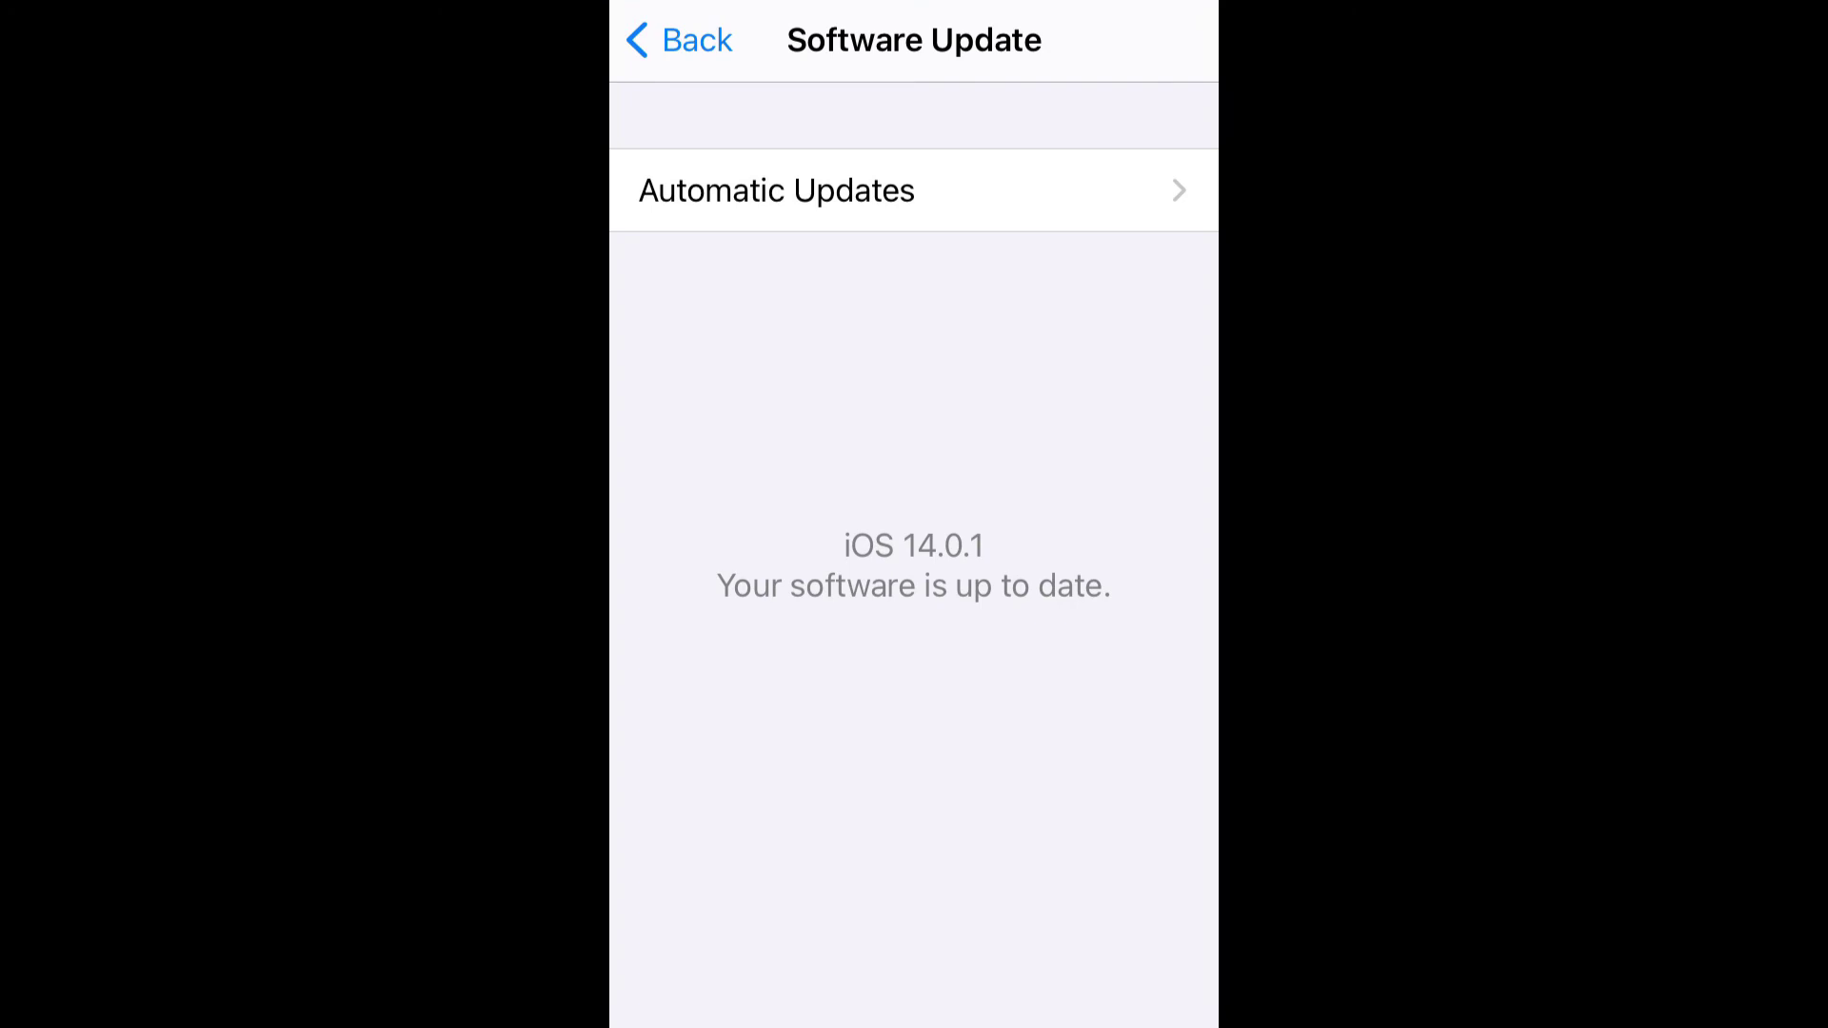
drag(914, 1022, 914, 515)
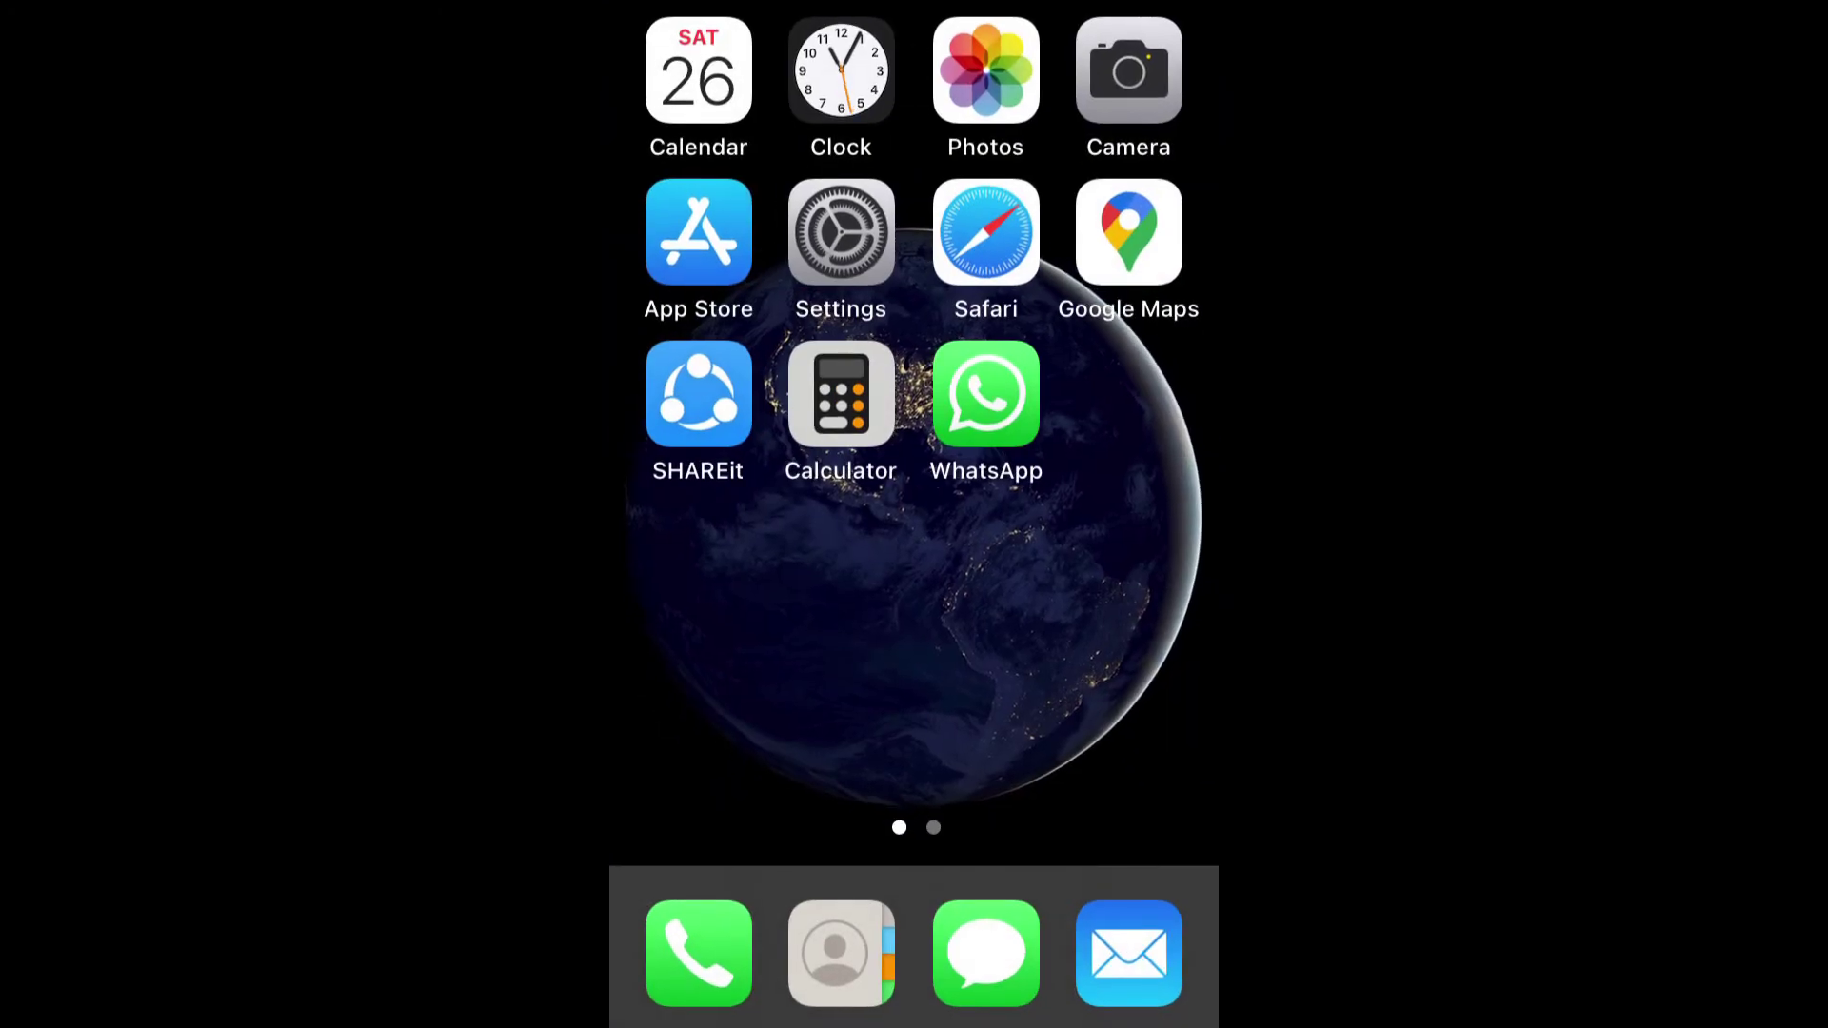